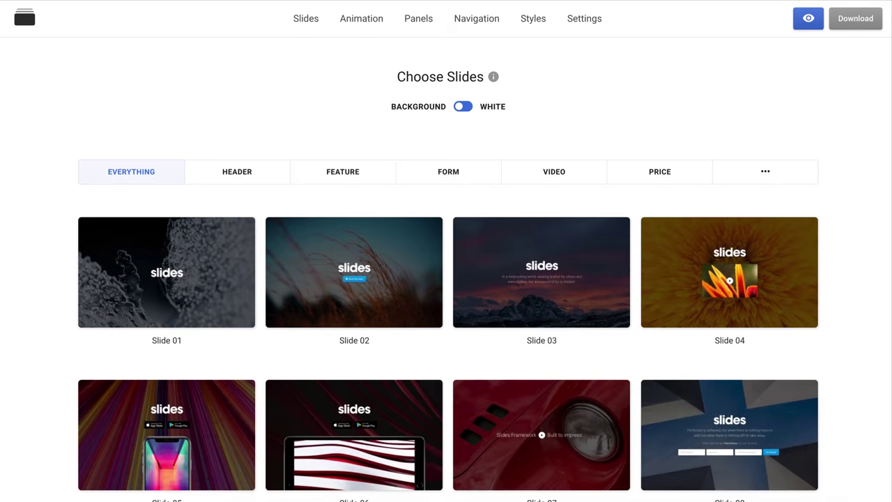
Step: Browse the Choose Slides grid and view the welcome guide with its help resources
scroll(446, 279, down, 3)
scroll(445, 279, down, 15)
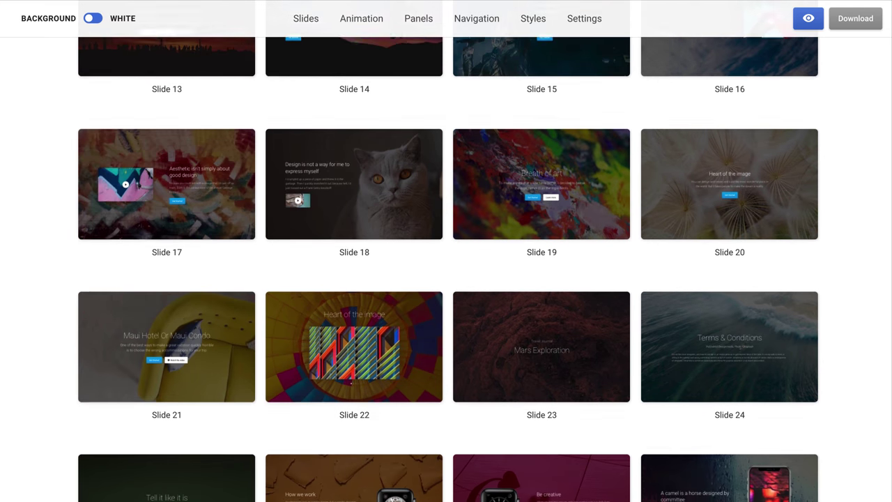
scroll(446, 279, down, 10)
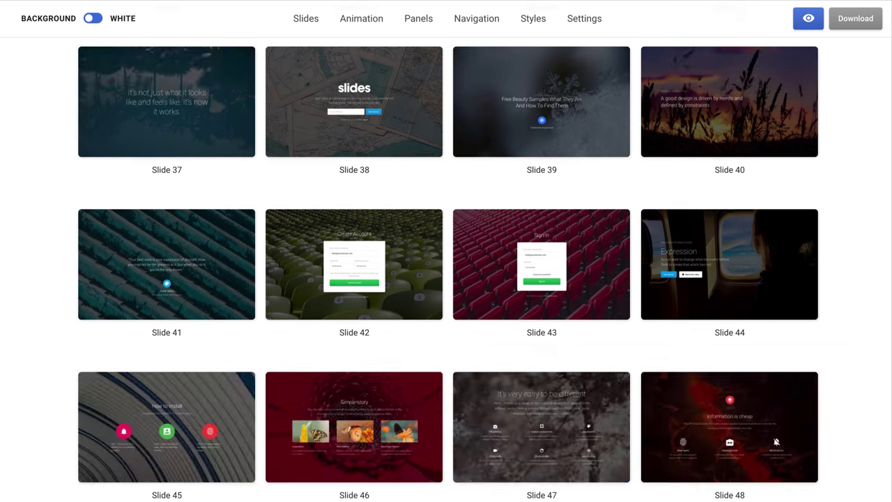
scroll(446, 278, down, 8)
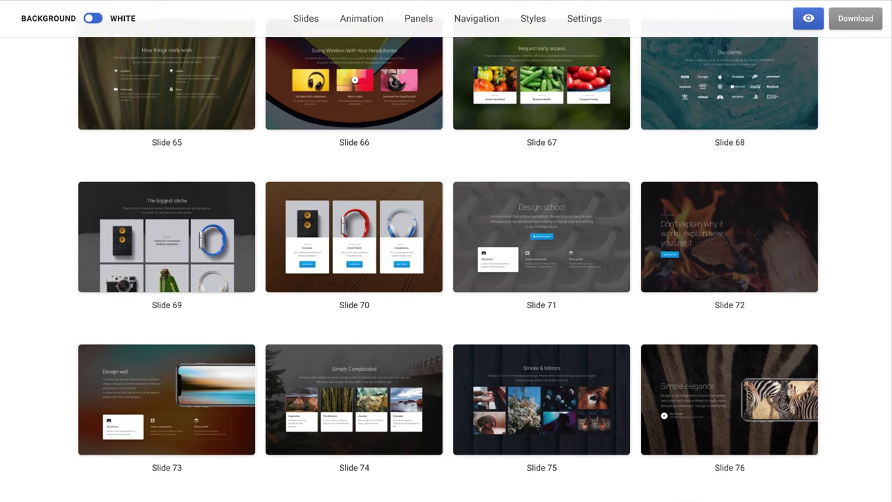
scroll(446, 278, down, 10)
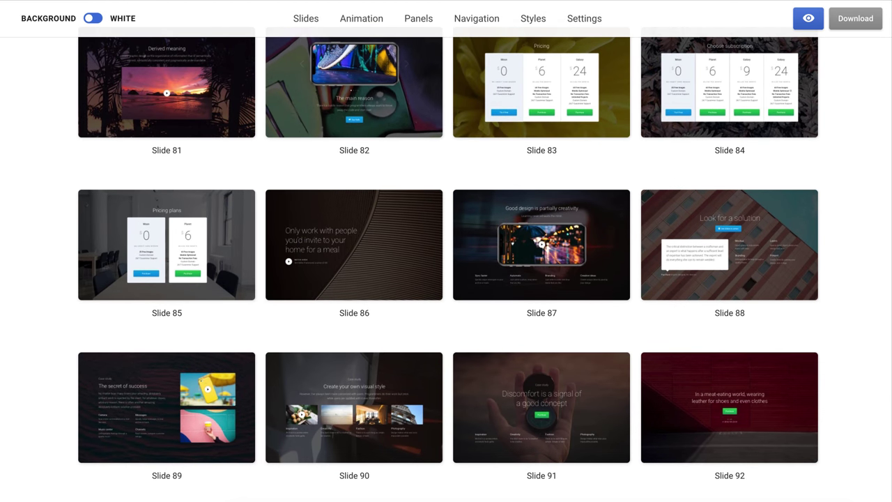
scroll(446, 278, down, 1)
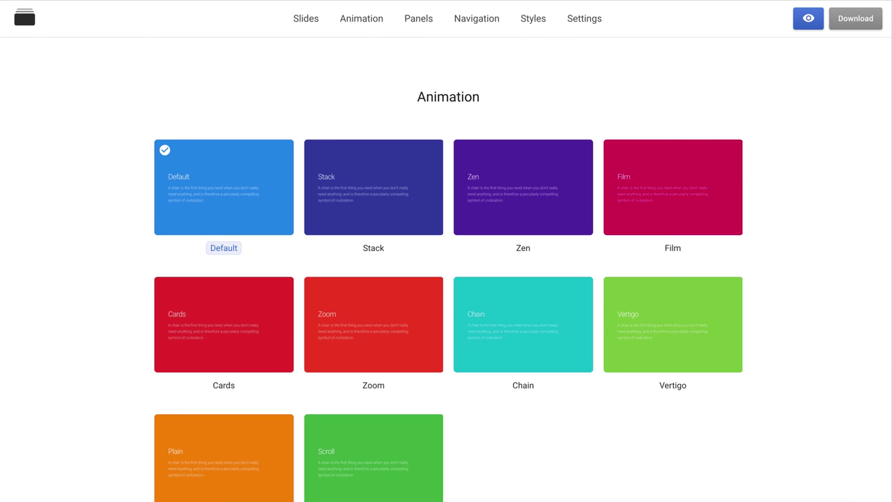
scroll(446, 278, down, 10)
scroll(446, 278, down, 10)
scroll(446, 279, down, 12)
scroll(446, 278, down, 11)
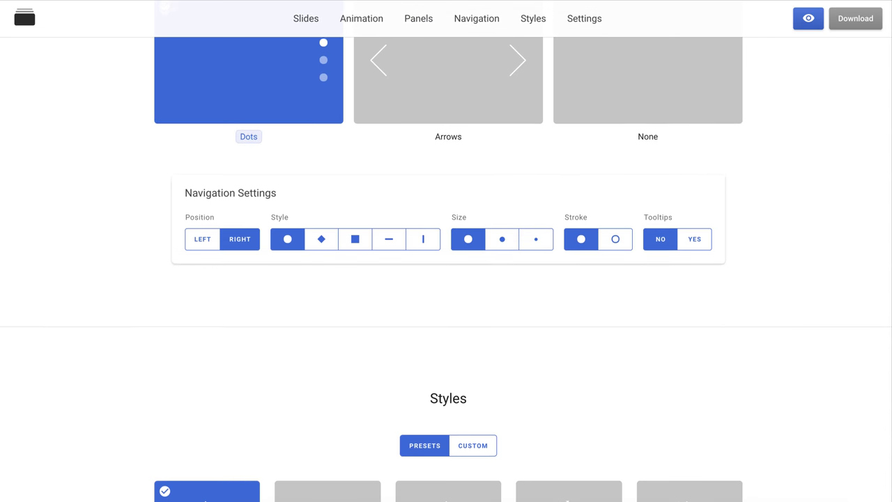
scroll(446, 279, down, 5)
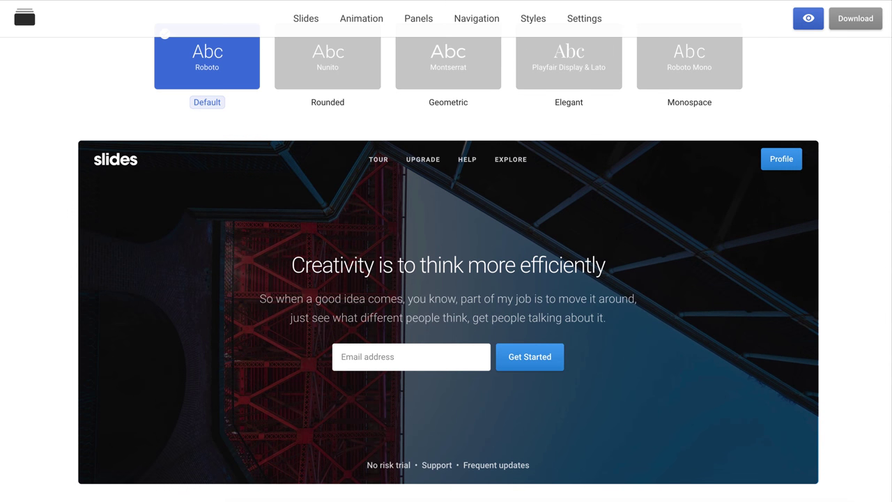
scroll(446, 278, down, 3)
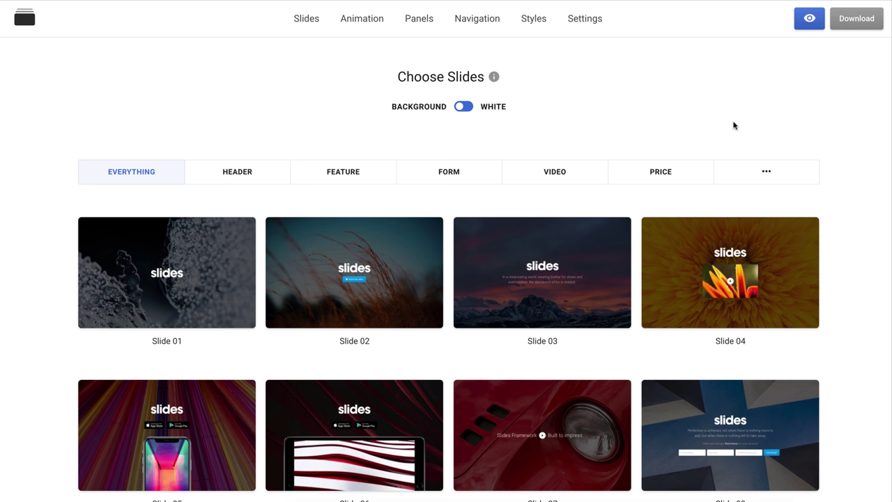
click(494, 77)
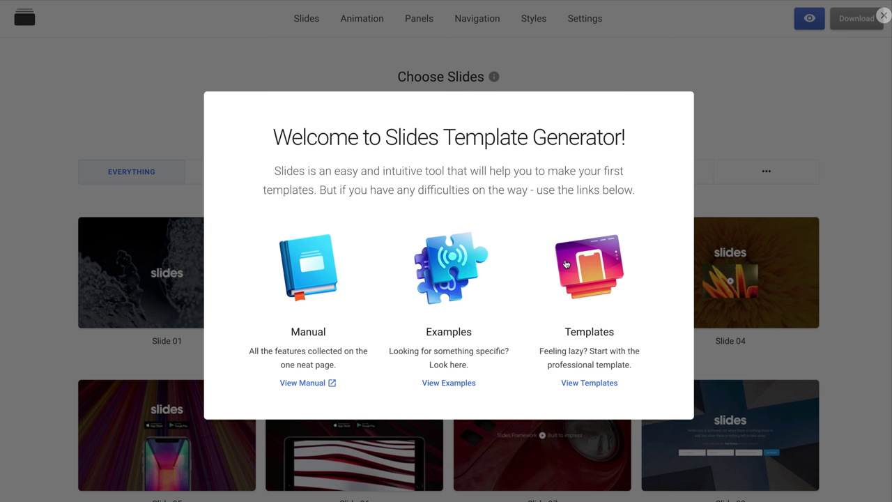
click(762, 93)
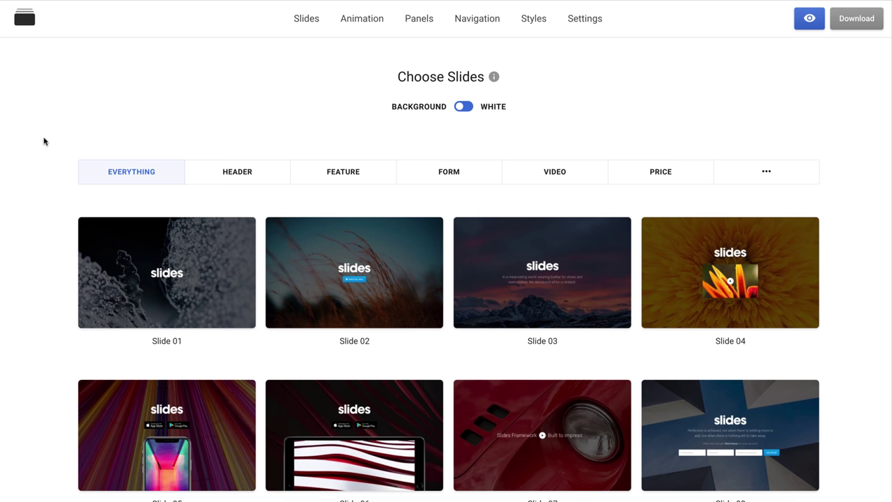
Step: Filter the grid by Header, Feature, Form, Video, Pricing, Testimonial and Mockup categories, then show all
scroll(43, 141, down, 1)
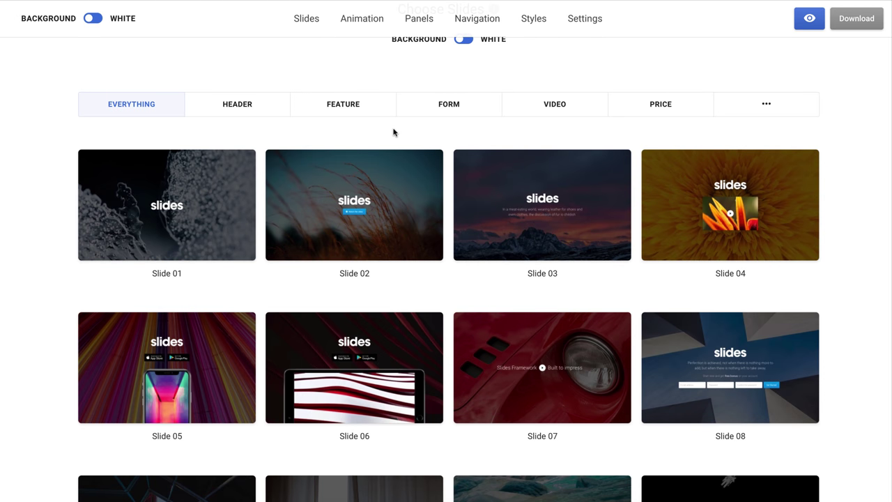
click(279, 113)
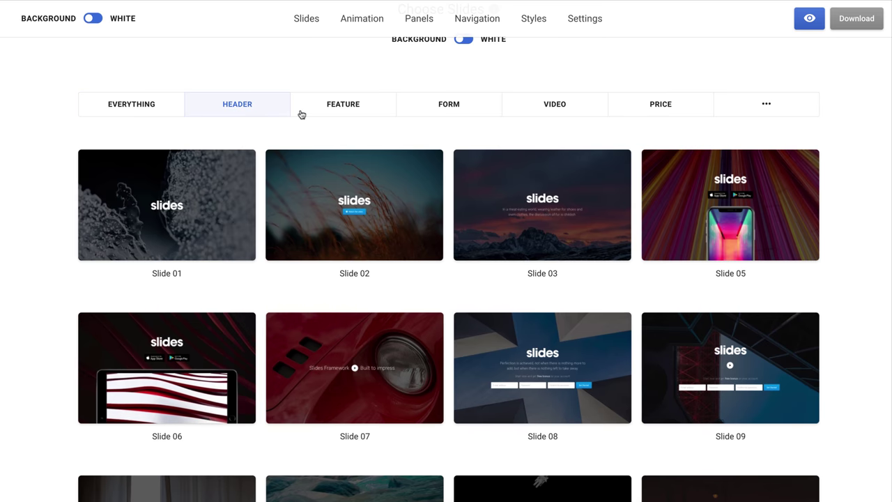
click(338, 112)
click(447, 108)
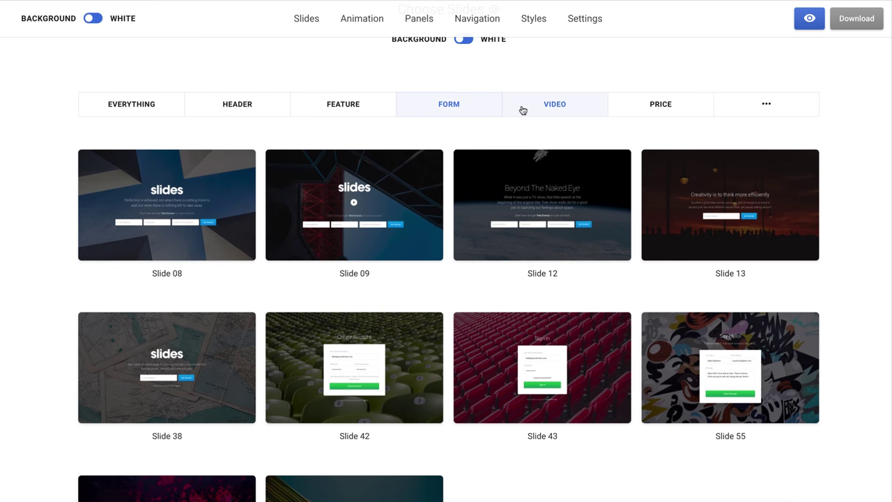
click(522, 110)
click(648, 108)
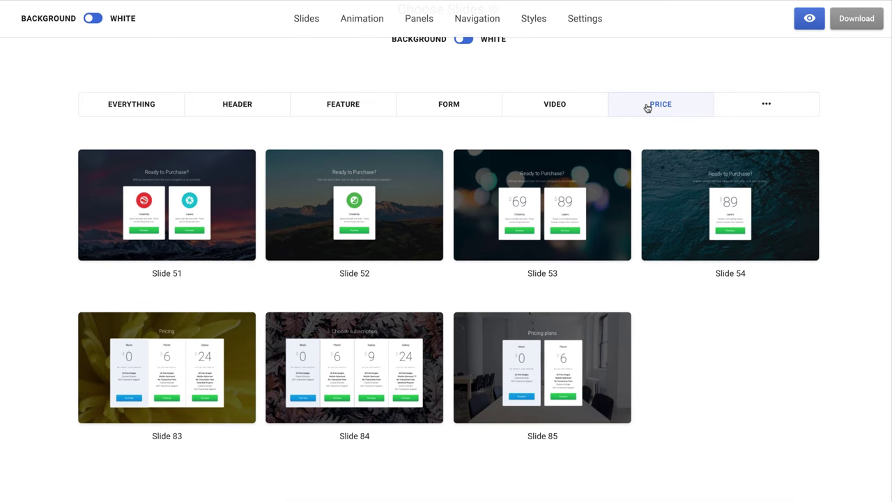
click(734, 106)
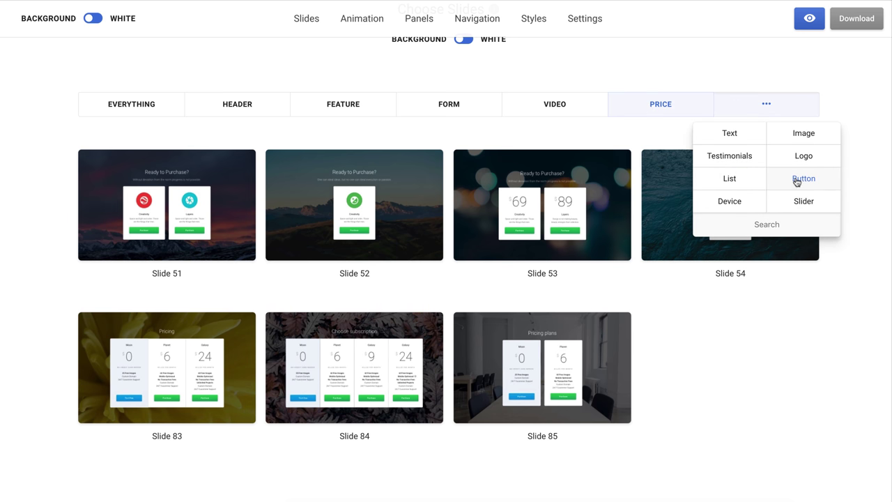
click(798, 200)
click(739, 164)
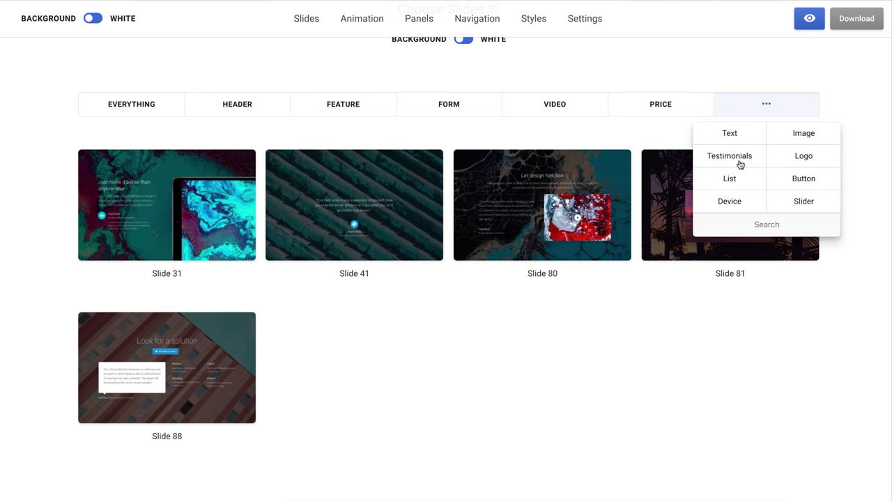
click(733, 200)
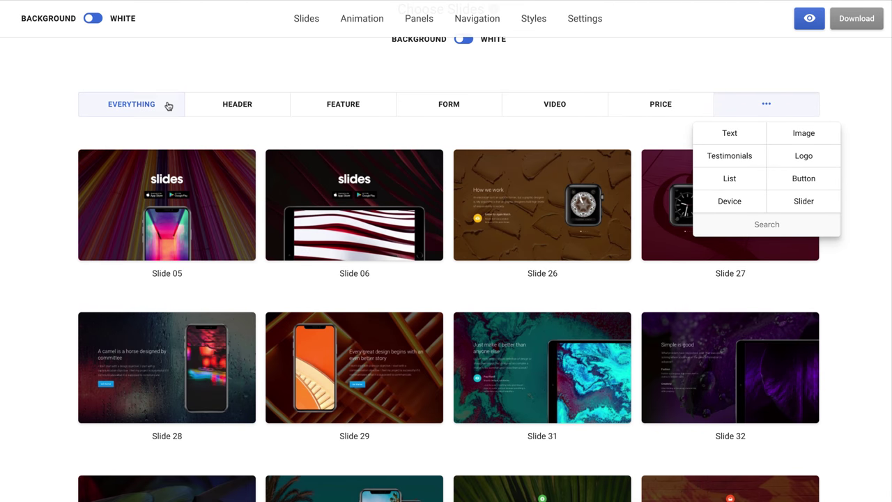
click(167, 105)
Step: Try the white background on all slides, then restore the photo backgrounds
scroll(169, 88, up, 1)
scroll(169, 88, up, 1)
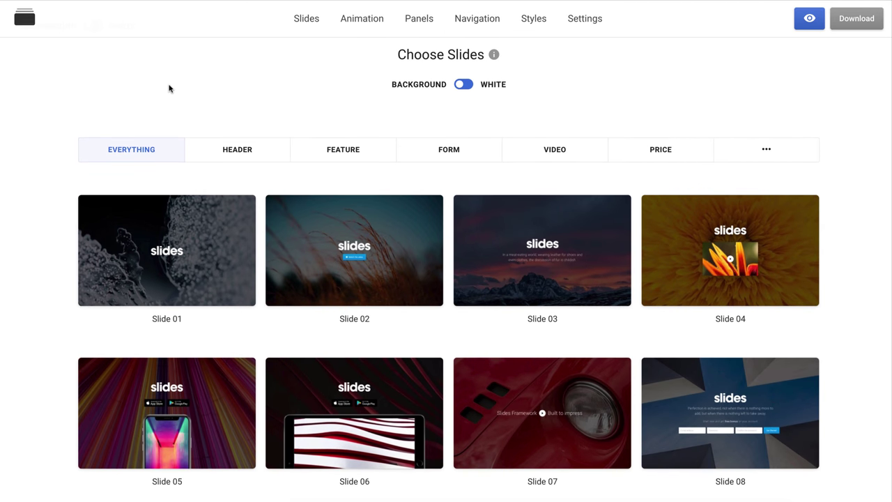
click(461, 91)
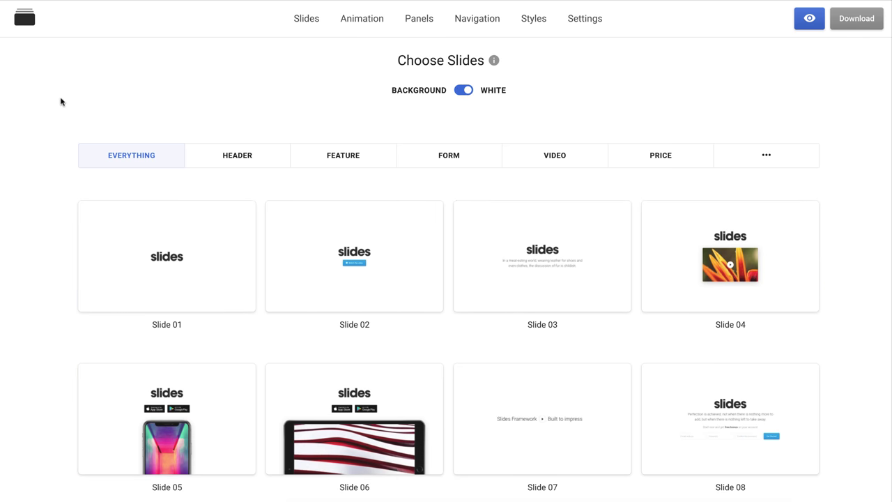
scroll(61, 102, down, 10)
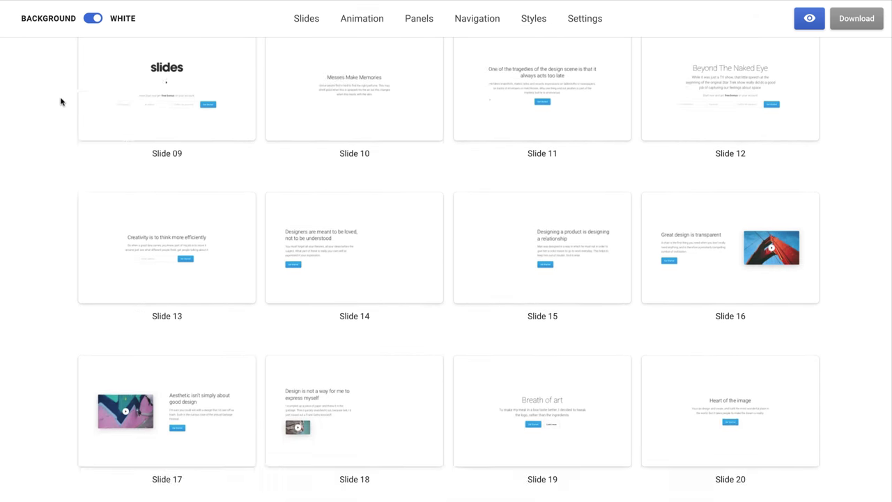
scroll(60, 101, down, 3)
scroll(60, 101, up, 12)
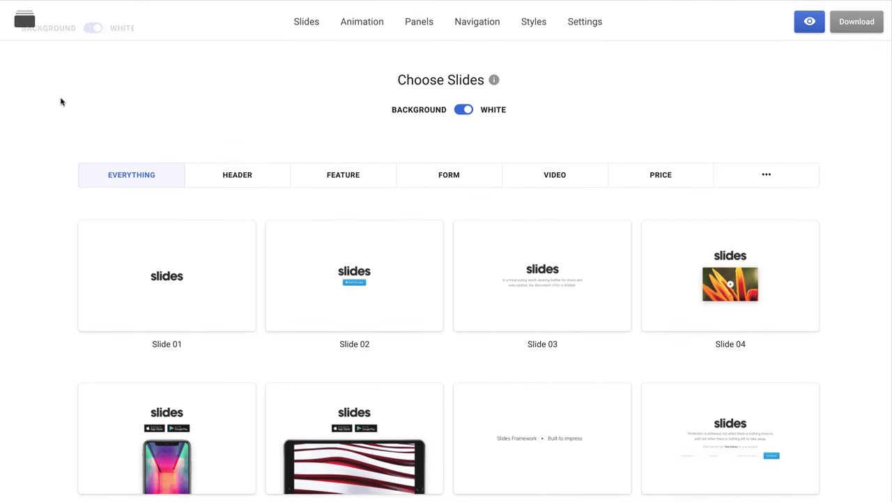
click(462, 107)
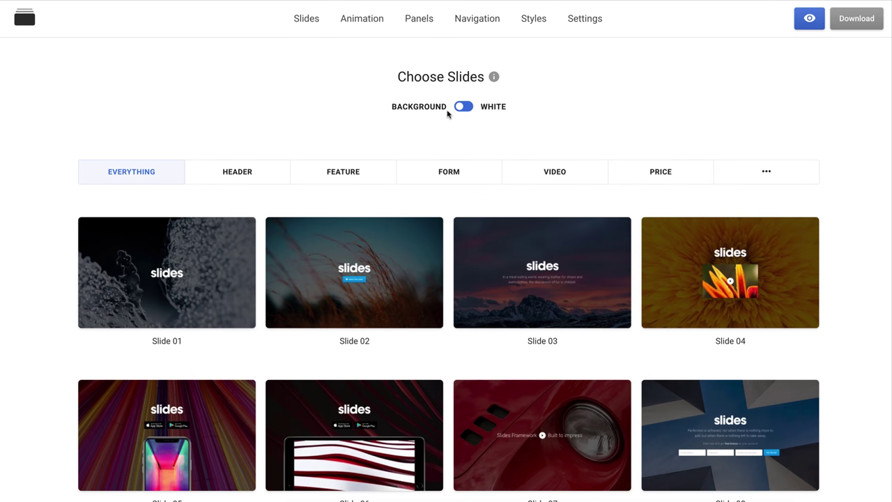
Step: Preview Slide 09 full screen, then copy its HTML code
scroll(51, 105, down, 6)
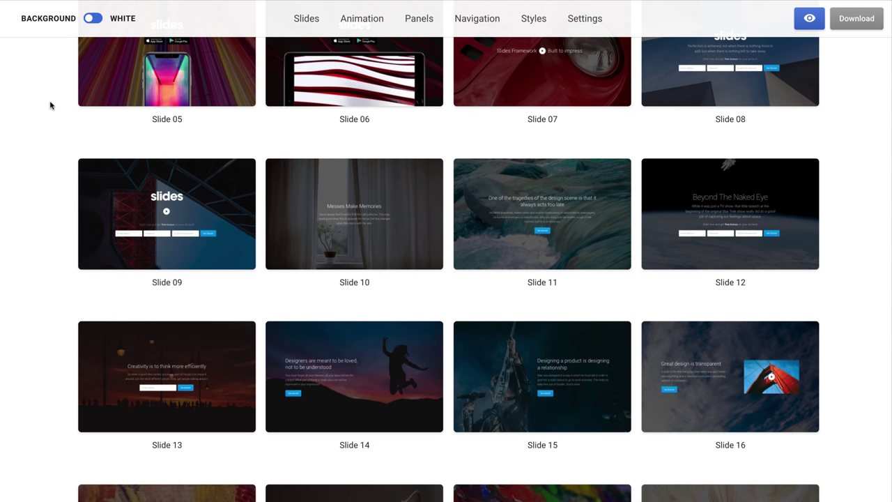
mouse_move(175, 183)
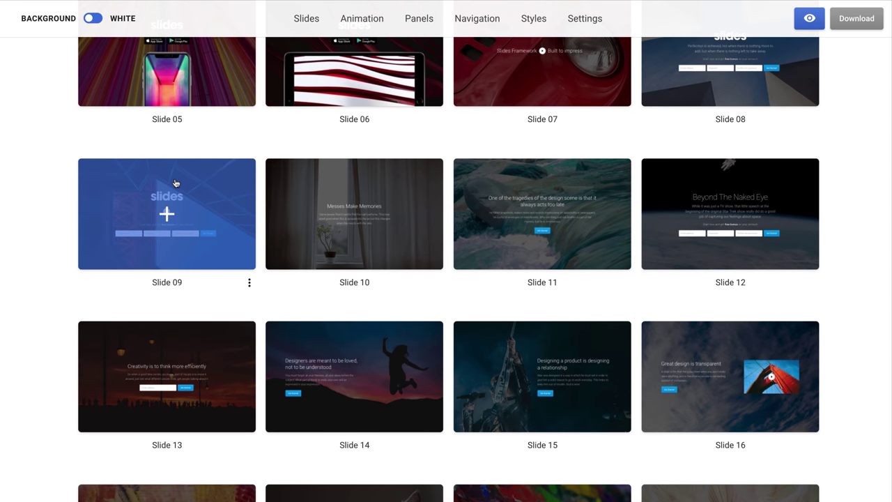
click(249, 283)
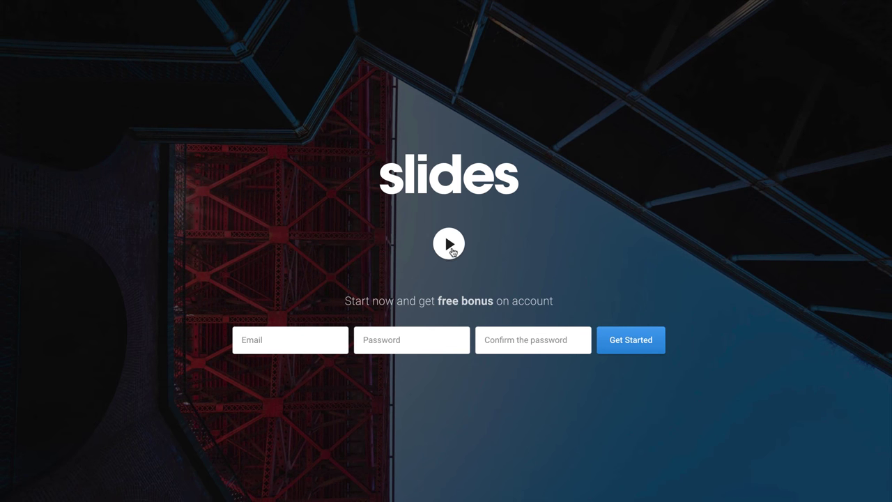
key(Escape)
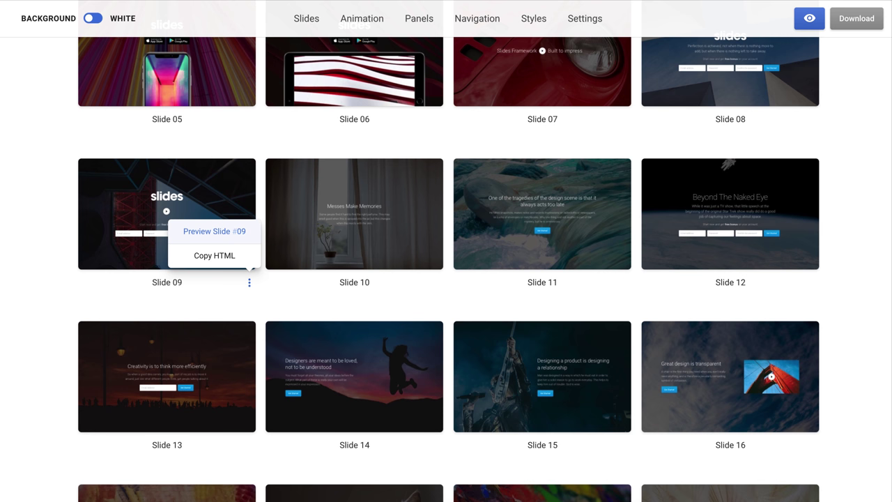
click(216, 257)
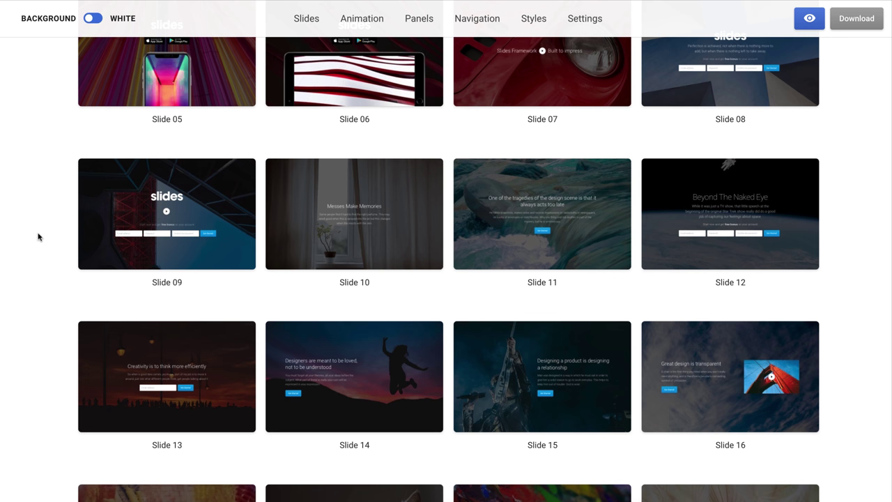
Step: Add Slides 09, 34, 37, 42, 67 and 83 to the website
click(177, 221)
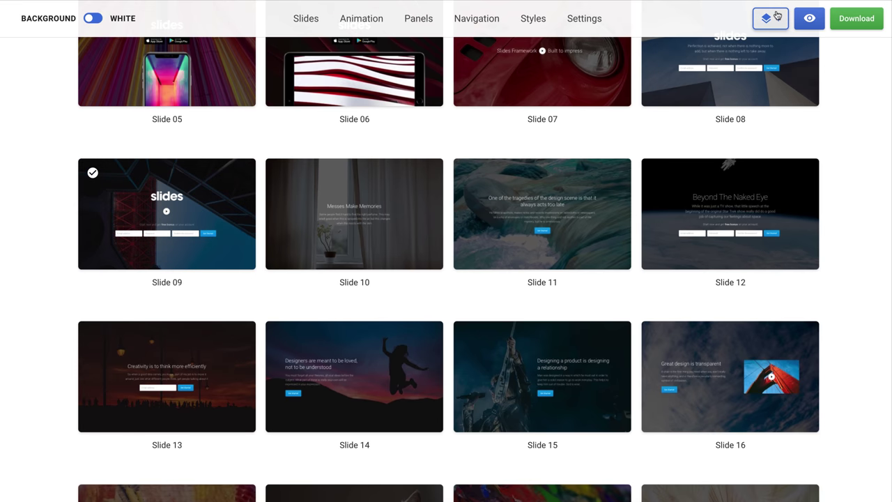
scroll(777, 16, up, 1)
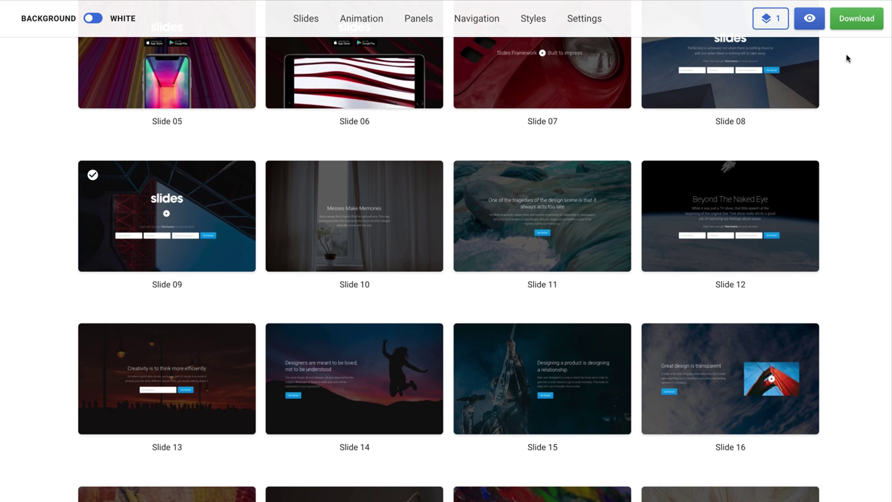
scroll(634, 208, down, 8)
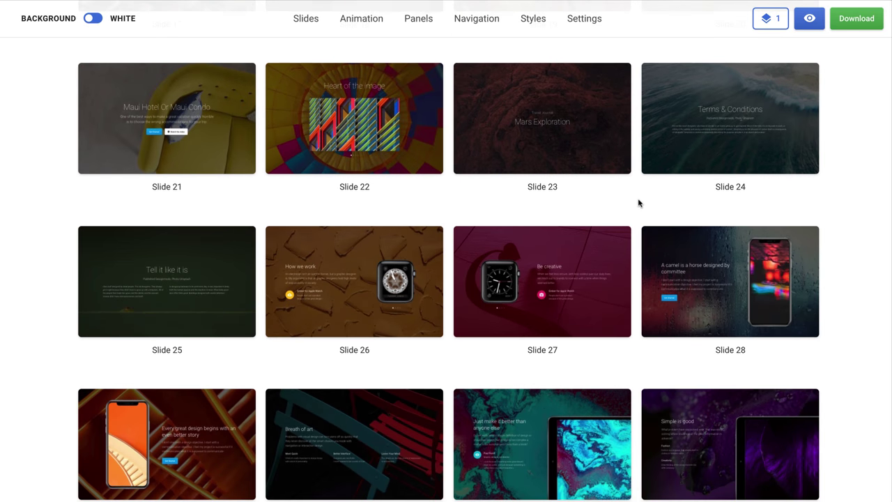
scroll(637, 202, down, 4)
click(413, 283)
scroll(413, 283, down, 2)
scroll(412, 283, down, 1)
click(209, 198)
scroll(258, 203, down, 2)
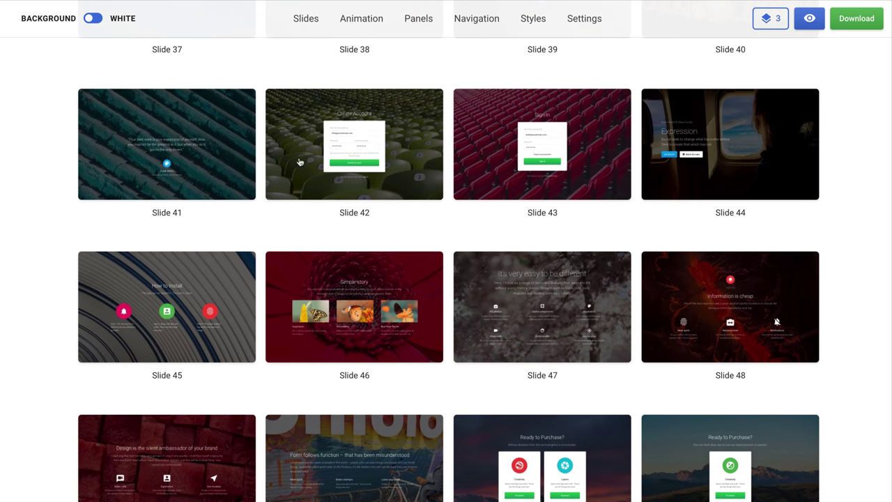
click(303, 156)
scroll(303, 156, down, 8)
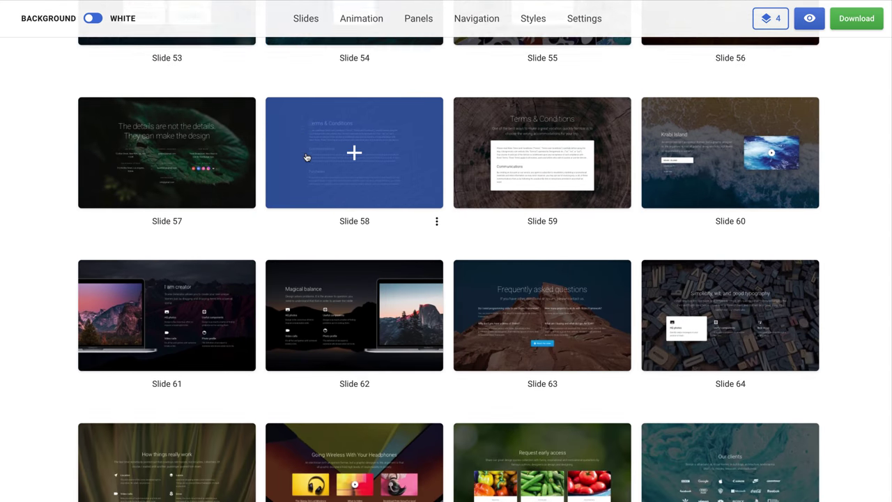
scroll(307, 157, down, 2)
click(522, 306)
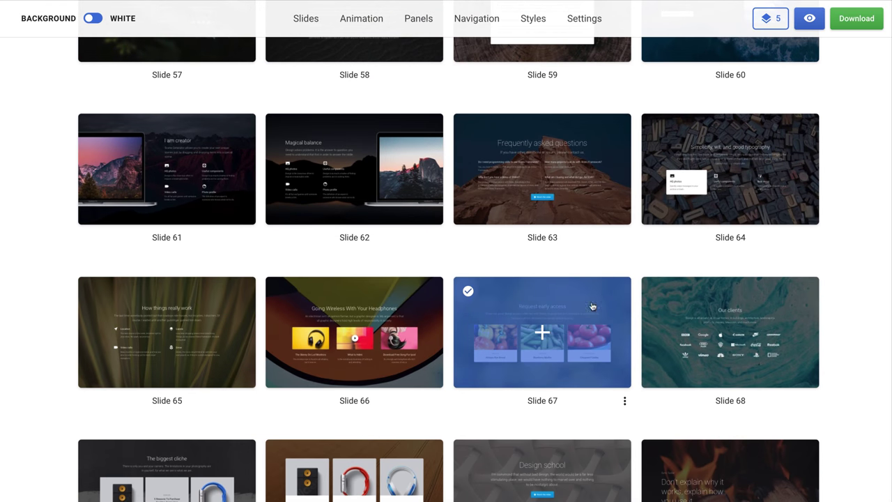
scroll(600, 308, down, 3)
scroll(611, 308, down, 6)
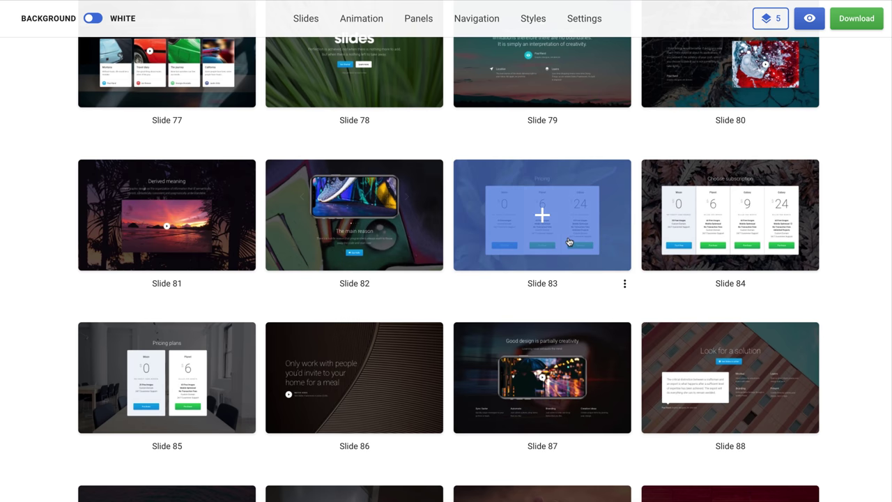
click(569, 241)
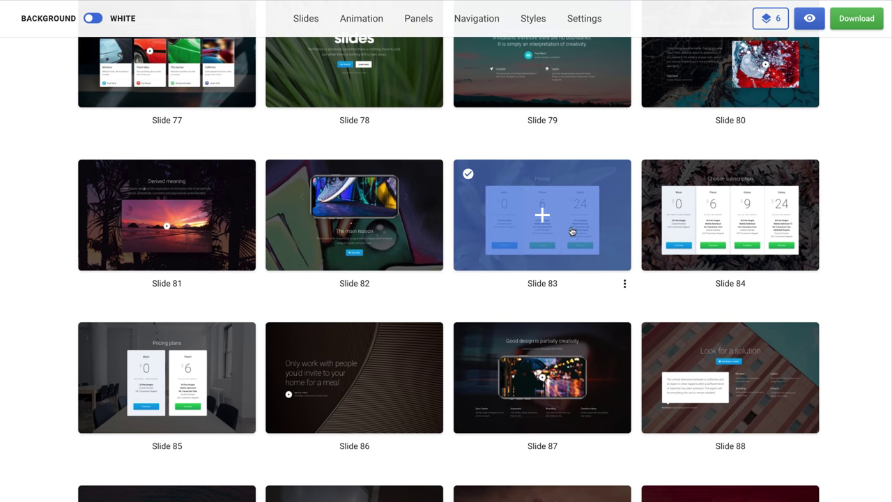
Step: In Reorder Slides, test duplicate, delete and theme on Slide 09, then restore the original order
click(773, 18)
scroll(781, 111, down, 3)
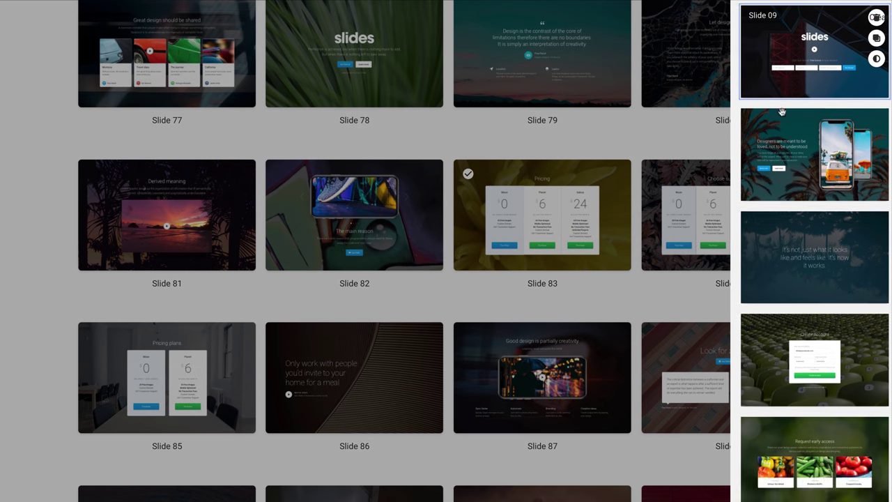
scroll(782, 111, up, 3)
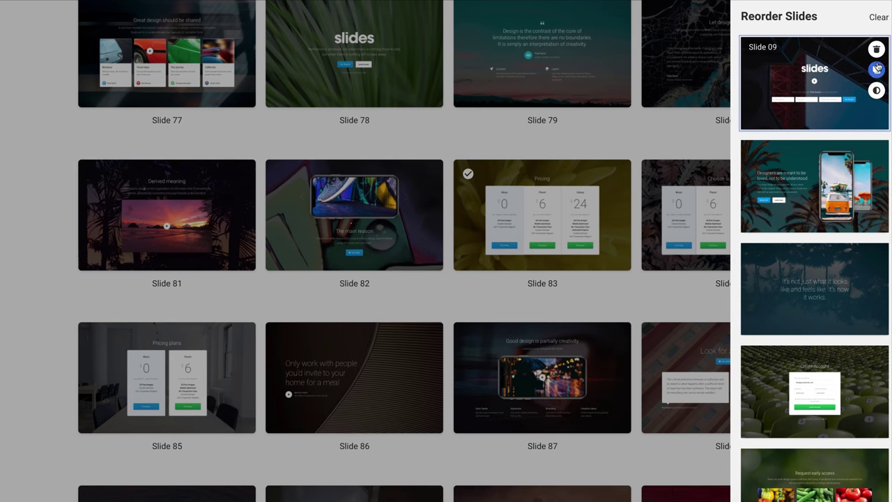
click(876, 71)
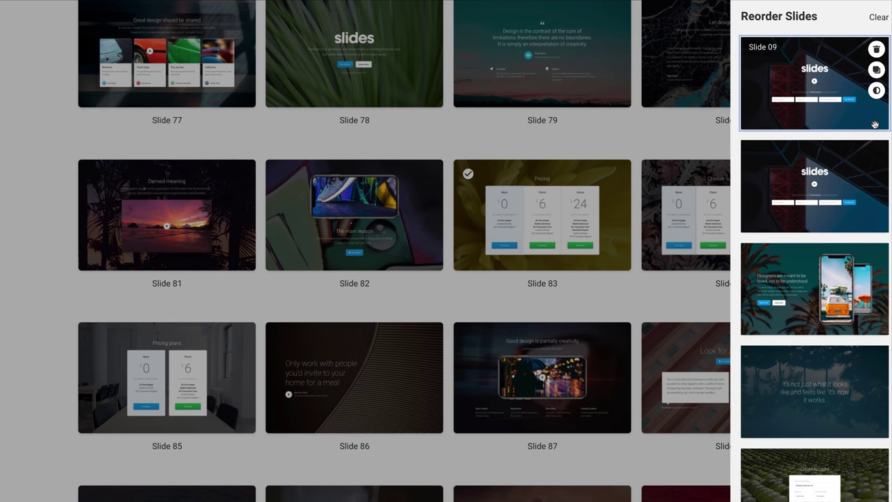
click(876, 152)
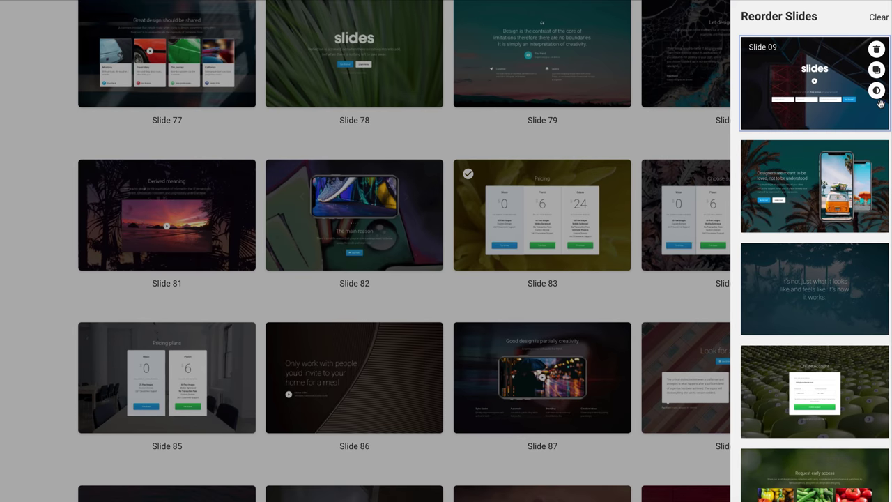
click(877, 92)
click(877, 92)
drag(829, 281, 835, 170)
drag(824, 282, 823, 174)
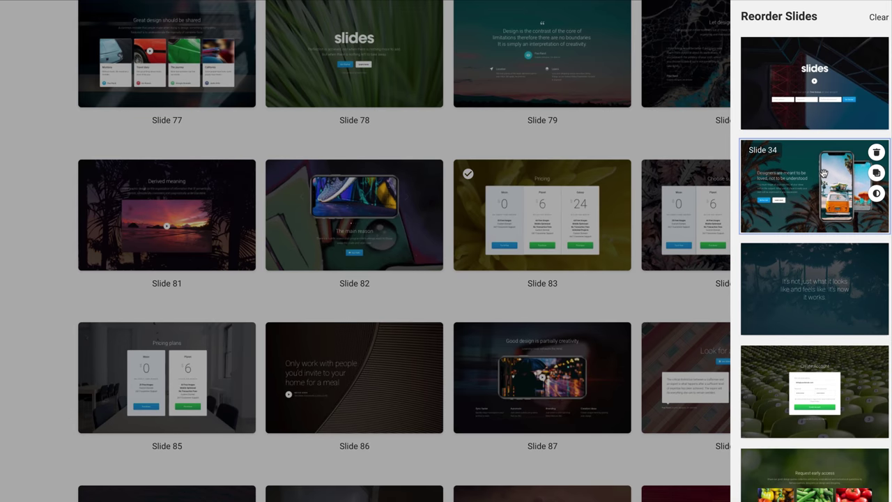
Step: Close the Reorder Slides panel and scroll down to the Animation section
click(691, 144)
scroll(690, 144, down, 8)
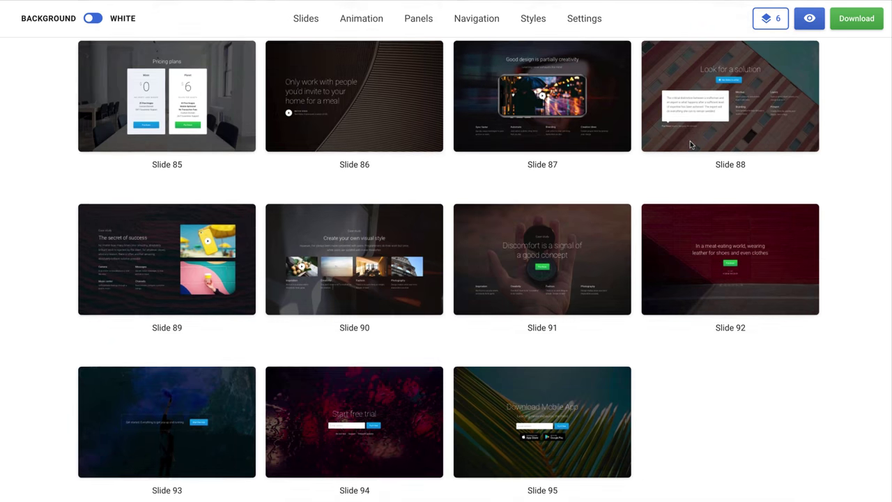
scroll(690, 144, down, 4)
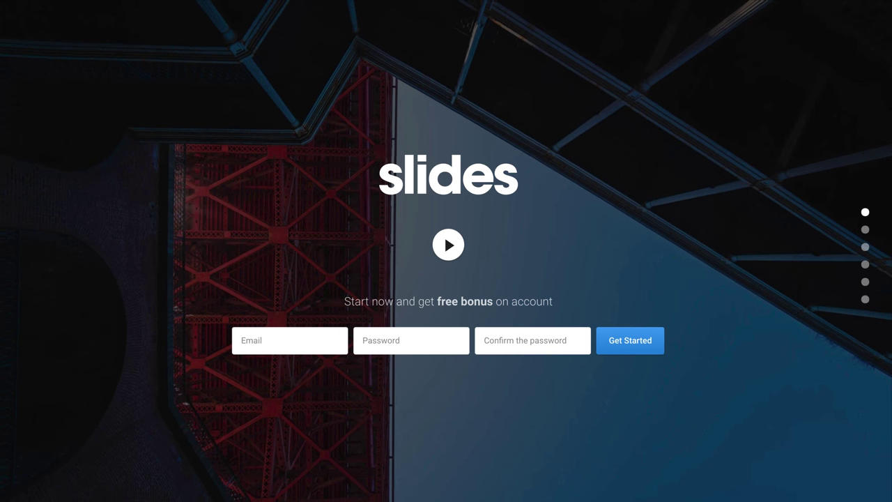
key(Down)
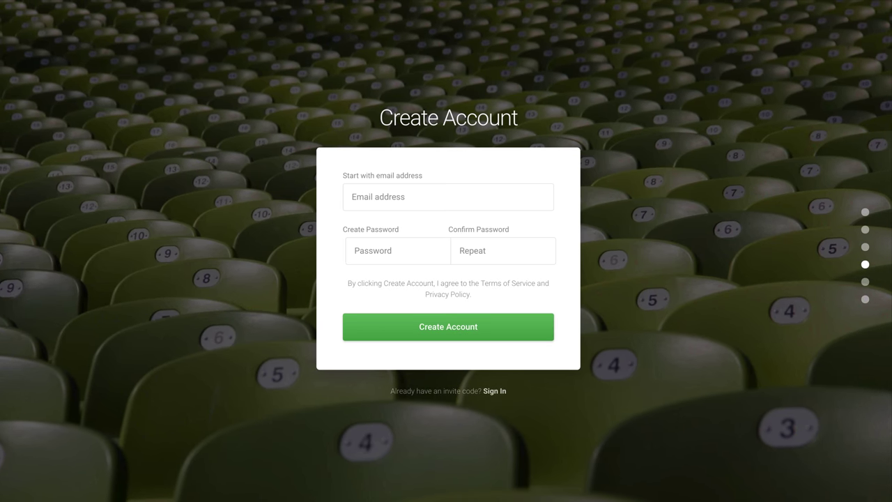
key(Down)
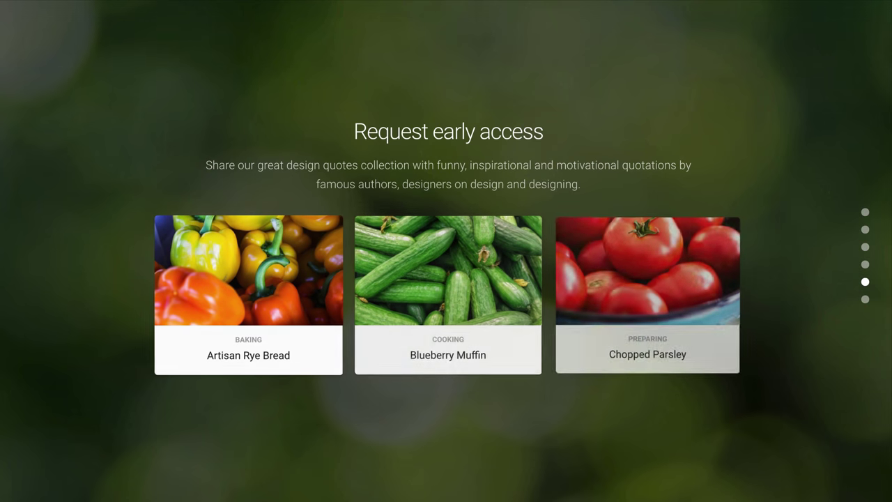
key(Down)
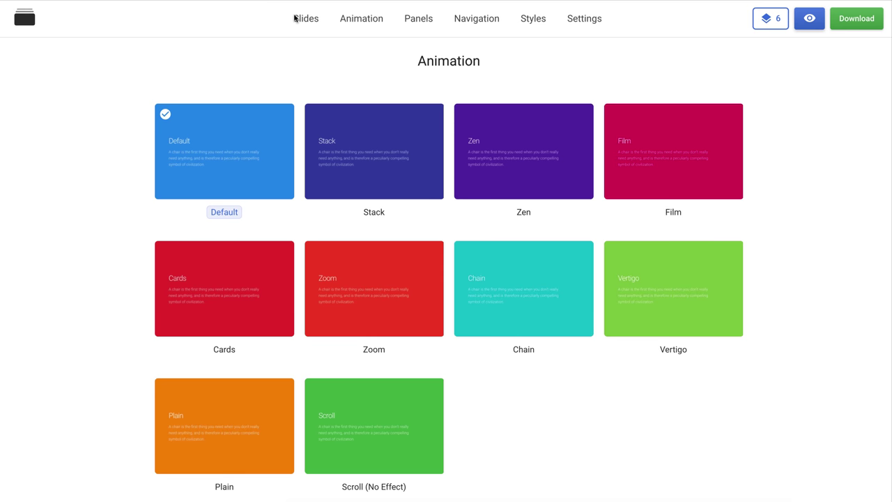
scroll(94, 174, down, 5)
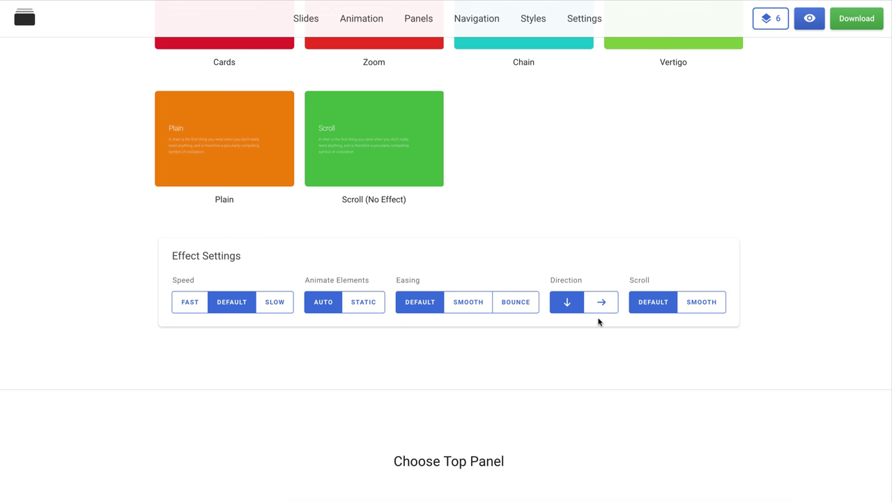
scroll(592, 331, down, 5)
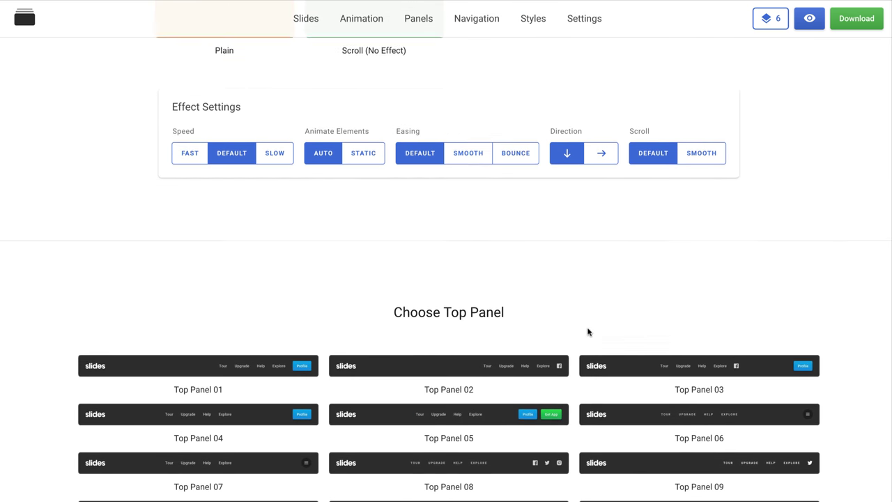
Step: Choose Top Panel 05 as the top bar and copy its HTML code
scroll(578, 333, down, 2)
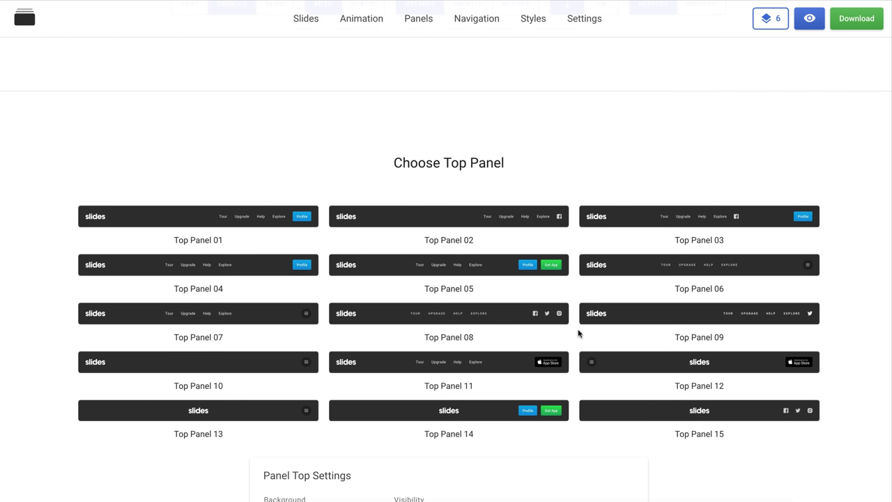
click(520, 267)
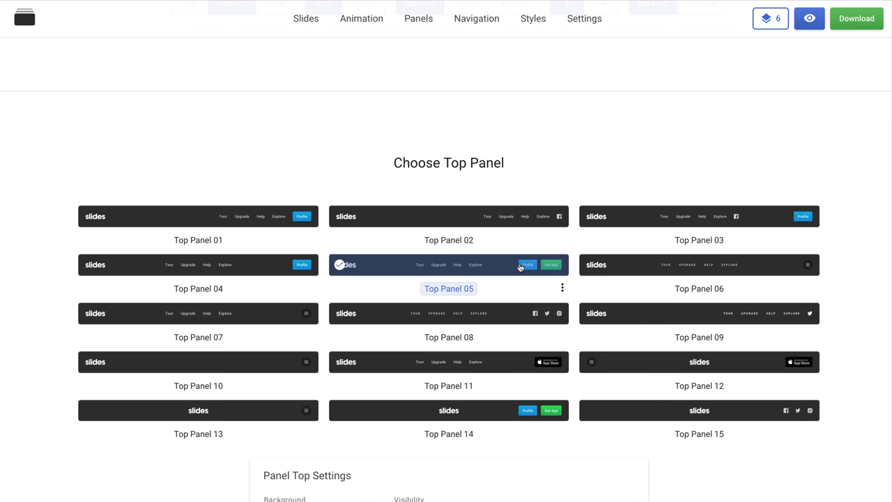
click(562, 288)
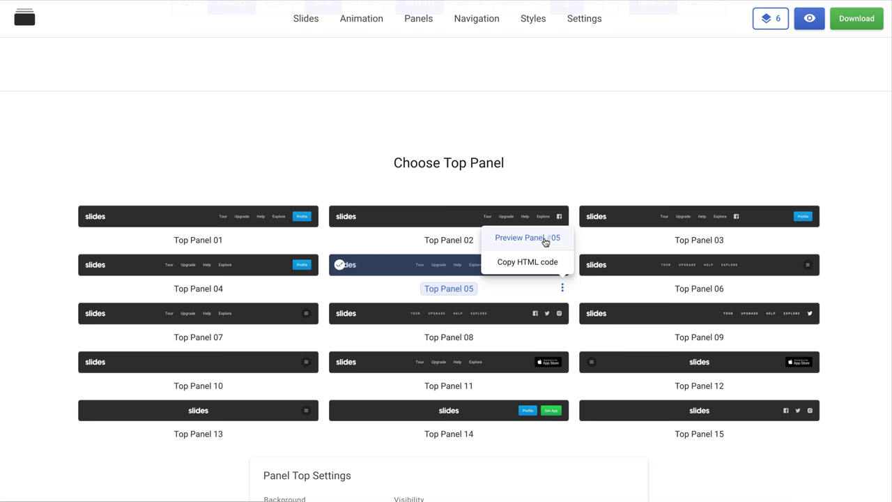
click(562, 262)
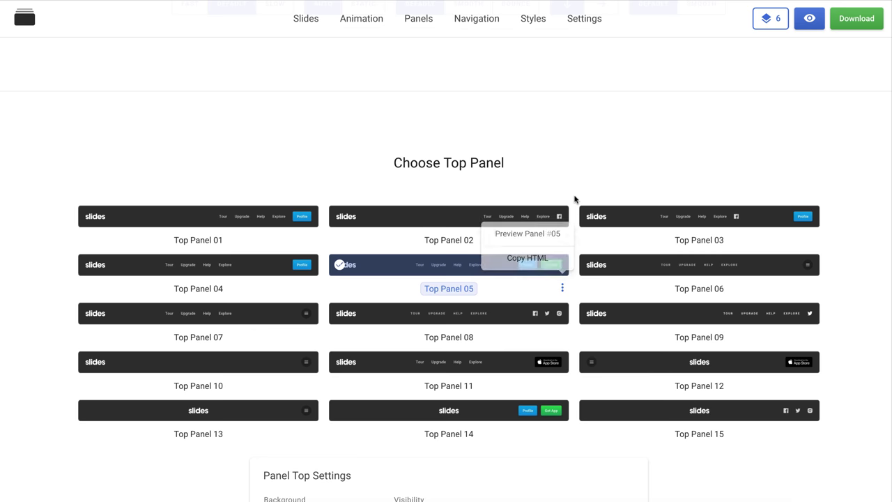
Step: Try White and Black backgrounds for the top panel, then set it to None
scroll(574, 199, down, 1)
scroll(574, 199, down, 2)
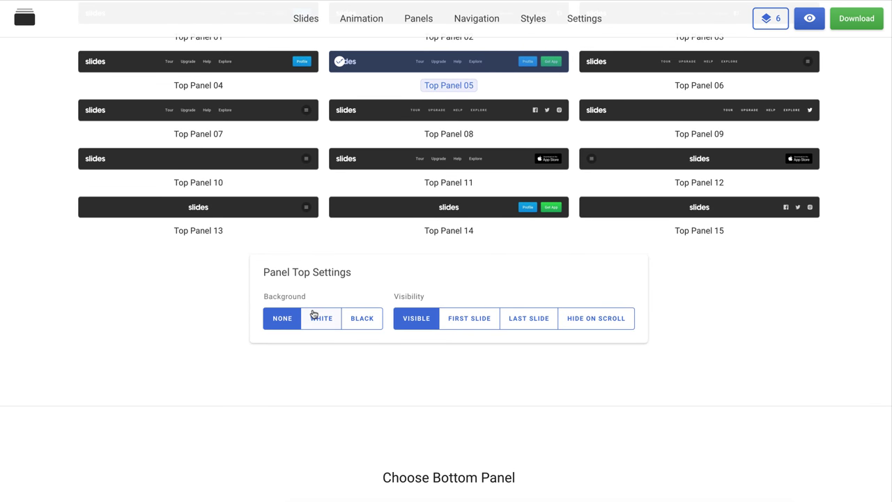
click(314, 314)
click(360, 317)
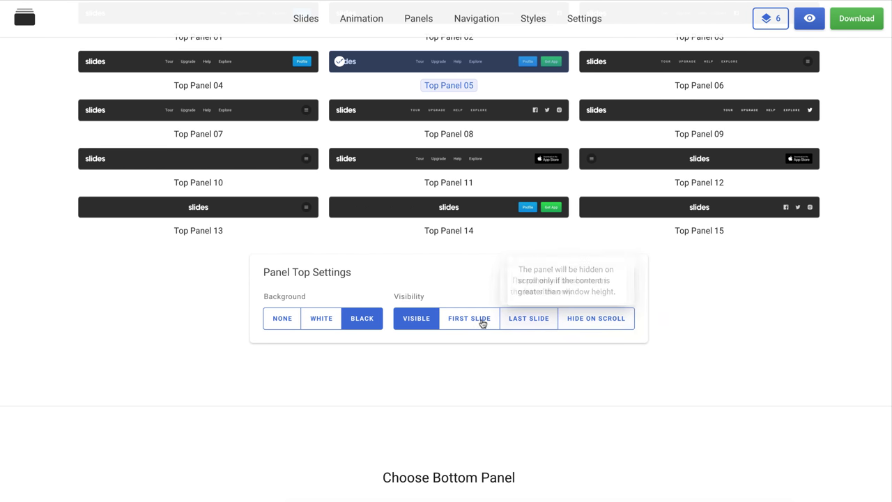
click(283, 320)
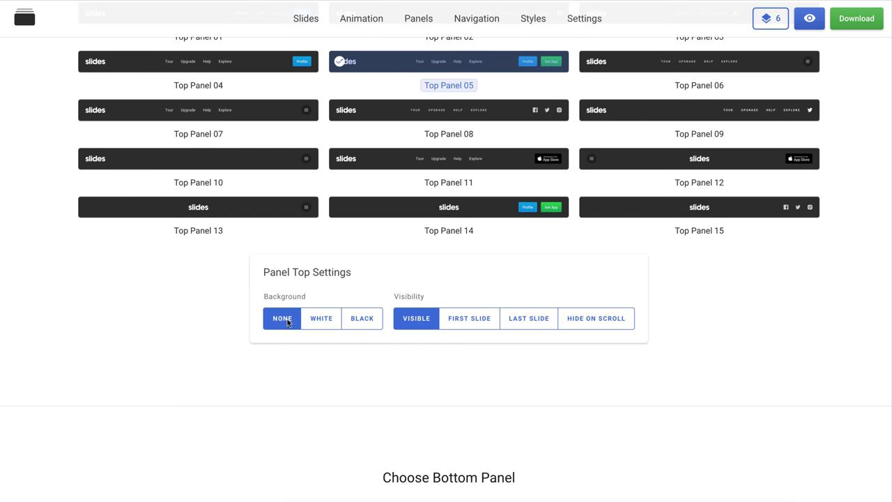
Step: Select Bottom Panel 12 as the bottom bar and preview the whole site full screen
scroll(213, 311, down, 5)
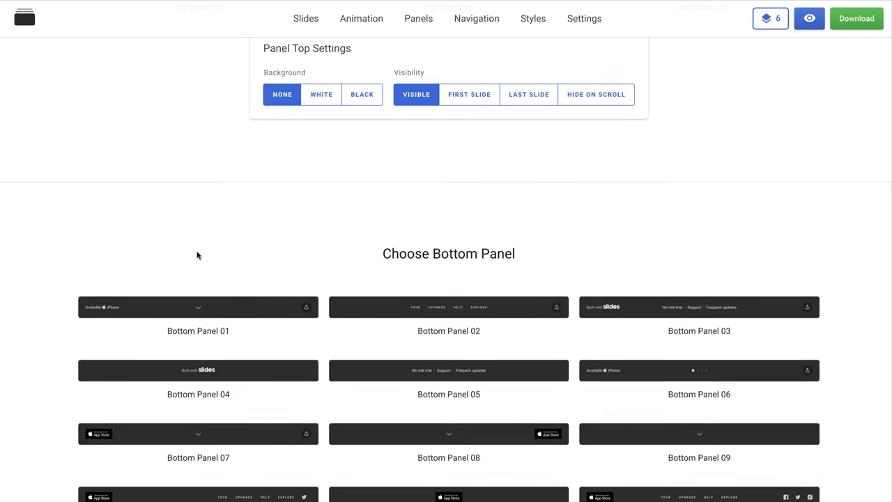
scroll(197, 255, down, 1)
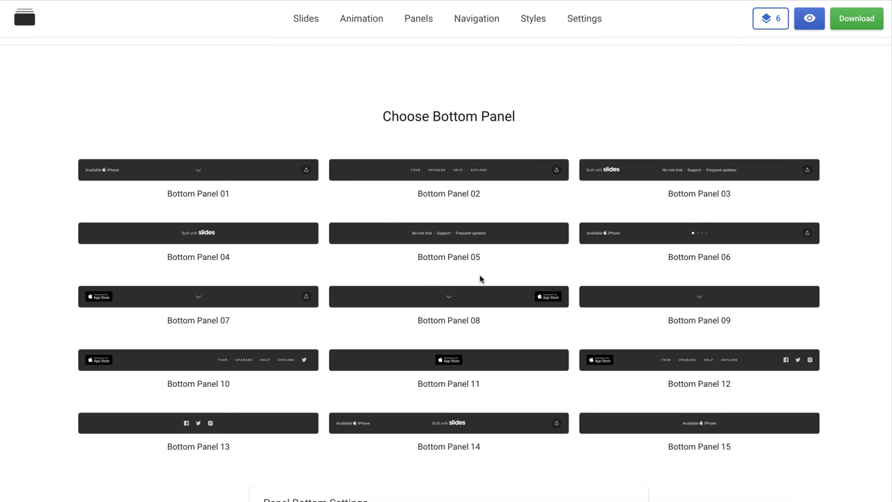
click(624, 360)
scroll(571, 332, down, 1)
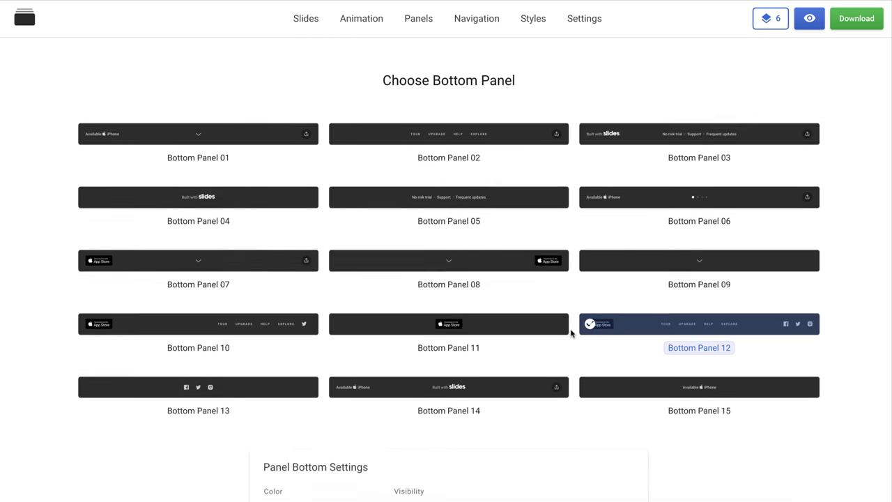
scroll(571, 332, down, 2)
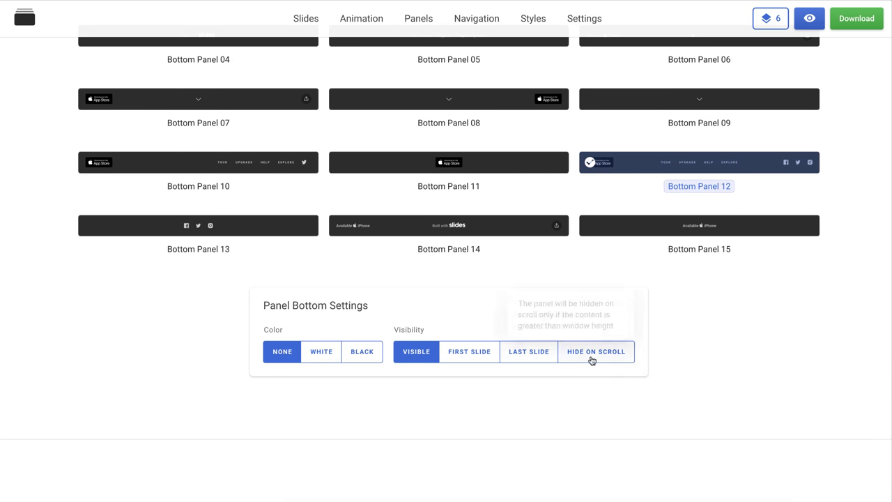
click(809, 26)
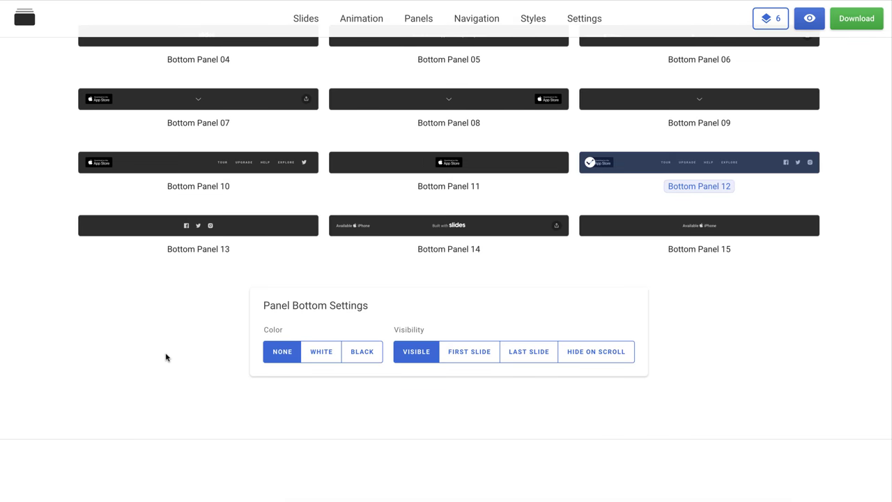
Step: Pick Dots navigation after trying Arrows and None, positioned on the right
scroll(165, 357, down, 5)
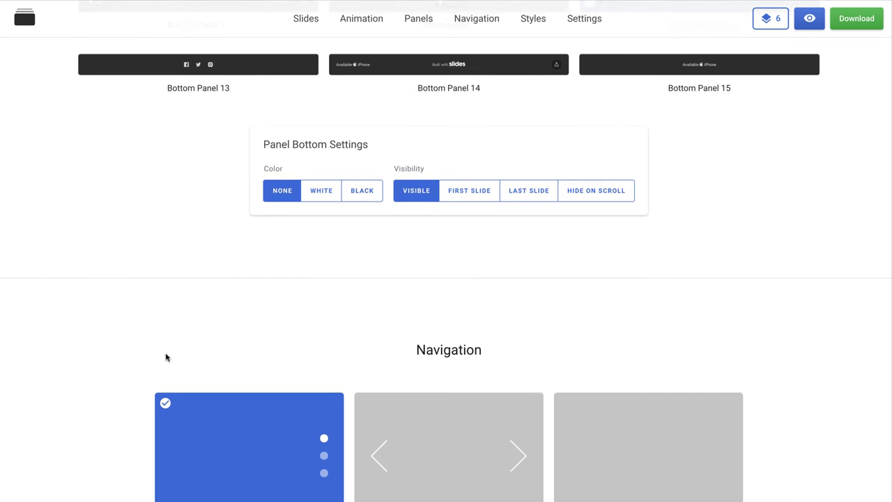
scroll(153, 351, down, 1)
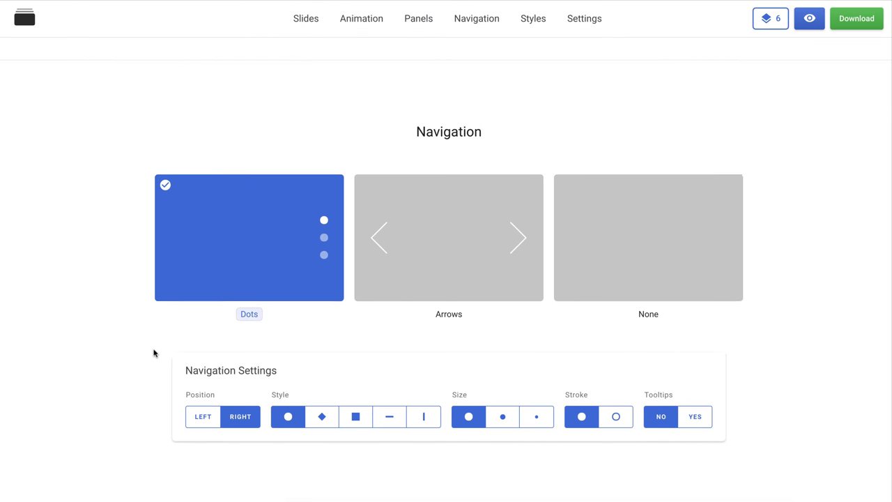
click(391, 259)
click(595, 260)
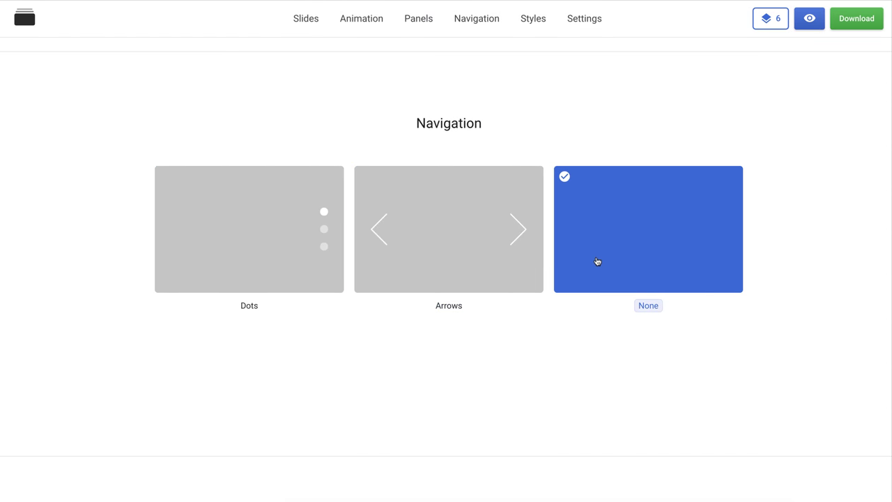
click(325, 248)
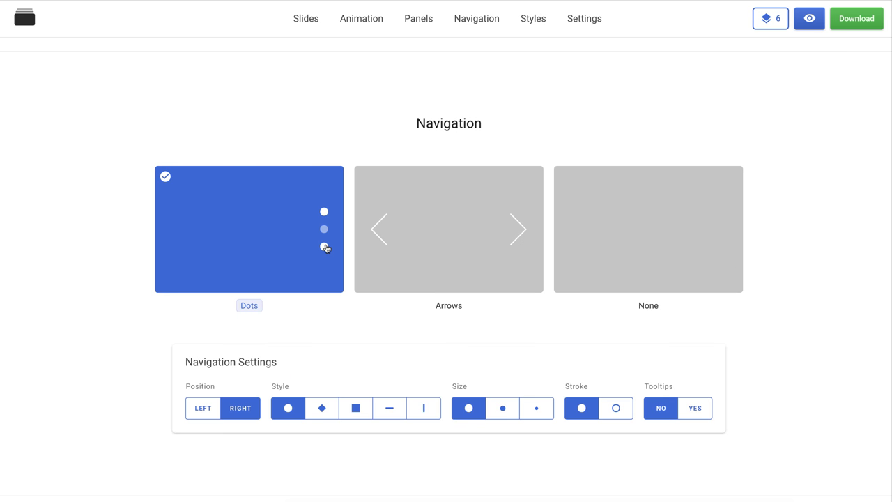
click(206, 408)
click(233, 410)
Step: Set the dot markers to the dash style at large size
click(323, 410)
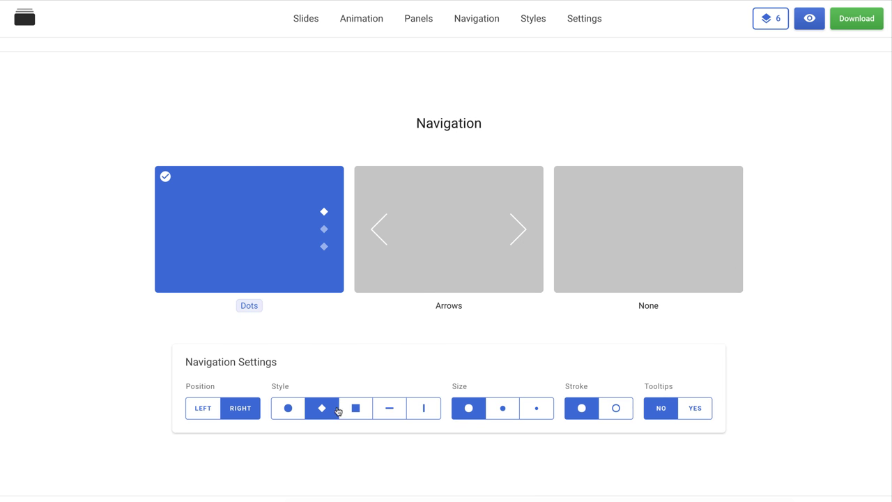
click(349, 410)
click(429, 408)
click(460, 410)
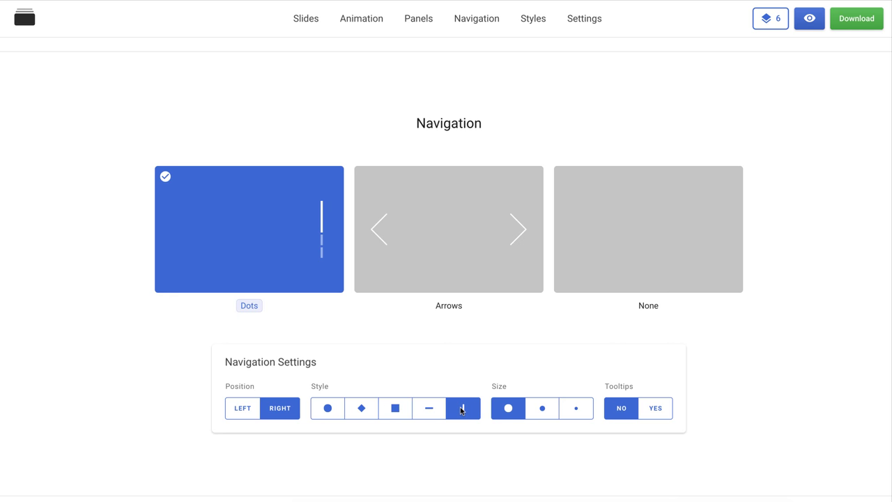
click(430, 409)
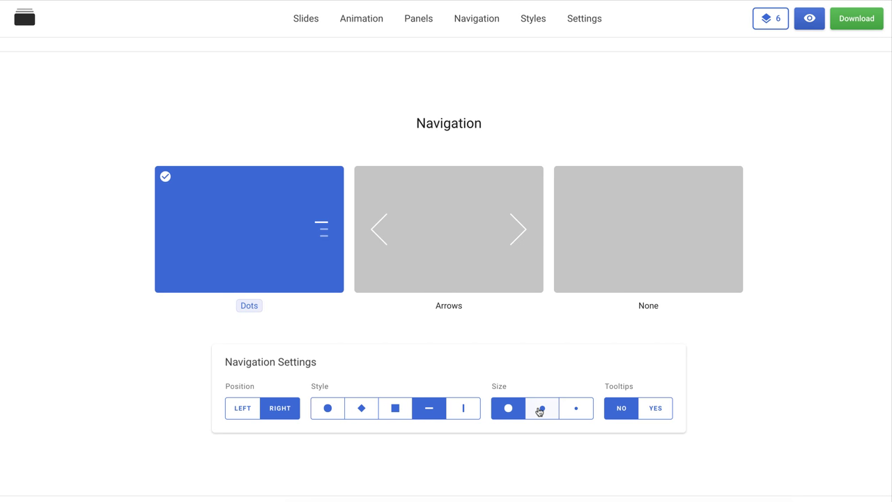
click(540, 408)
click(577, 409)
click(509, 410)
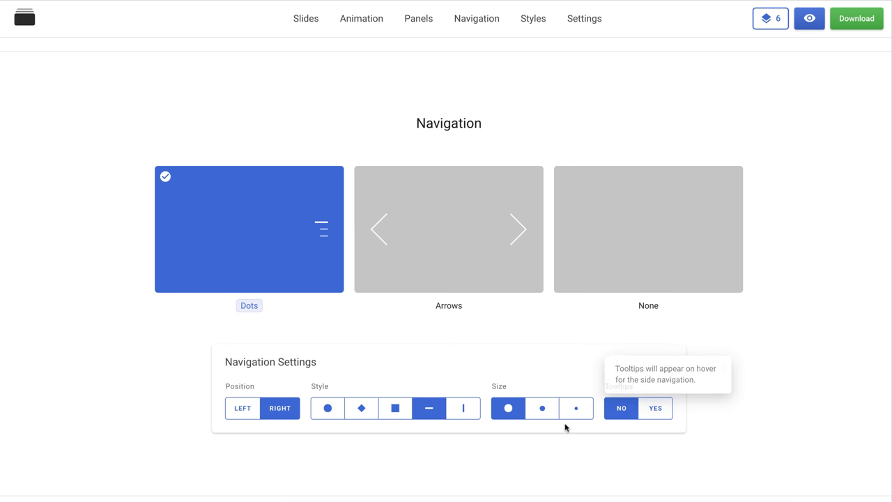
scroll(432, 415, down, 2)
Step: Try the Rounded, Geometric, Elegant and Monospace font presets, then return to Default Roboto
scroll(402, 407, down, 6)
scroll(371, 322, down, 3)
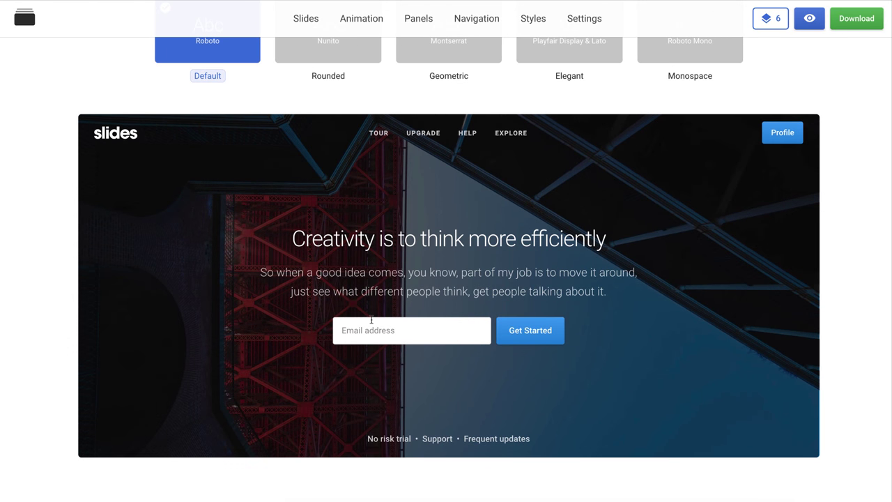
scroll(372, 320, up, 2)
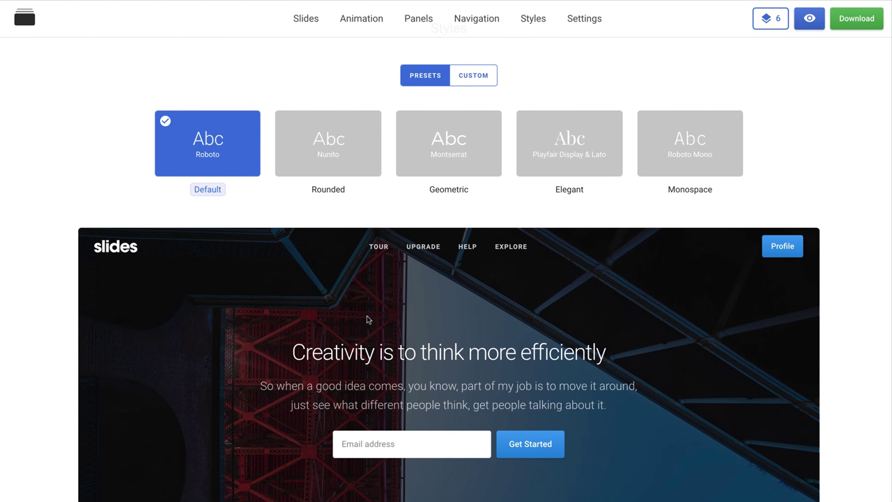
scroll(350, 302, down, 1)
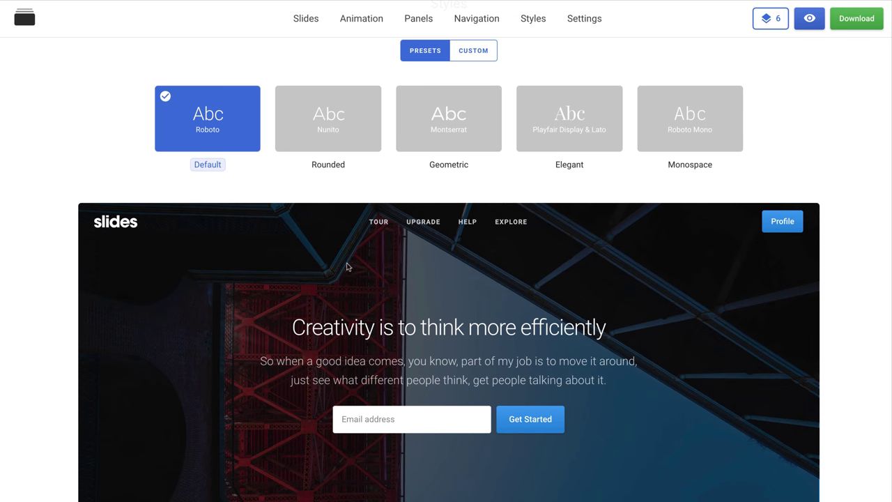
click(329, 130)
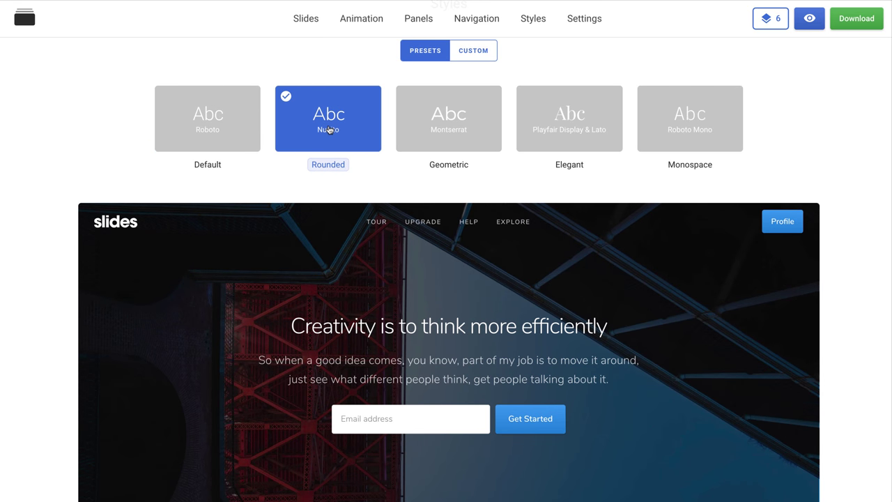
click(430, 131)
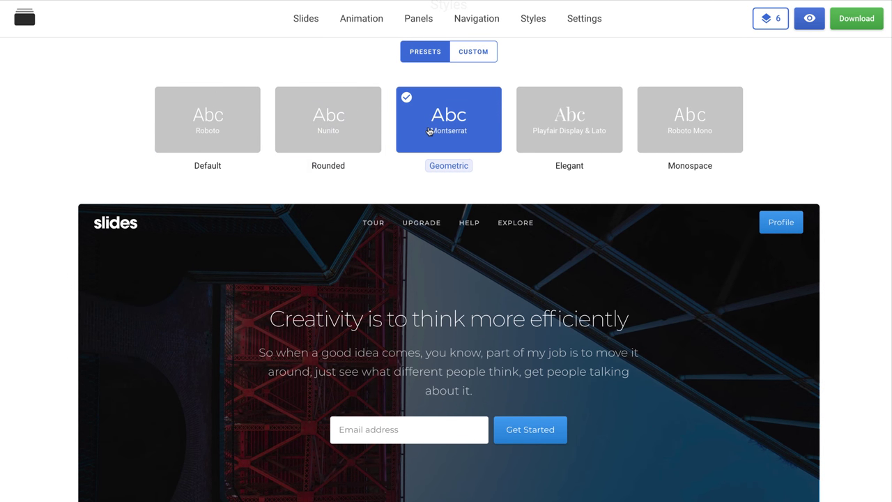
click(563, 138)
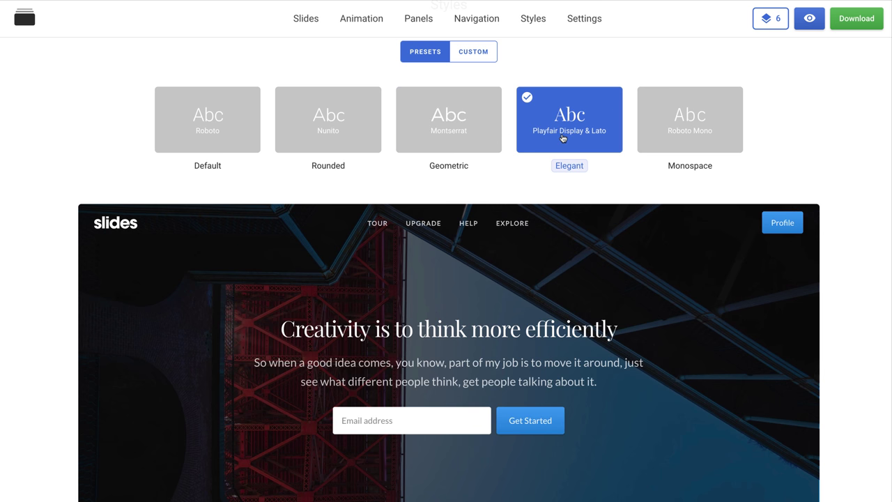
click(668, 138)
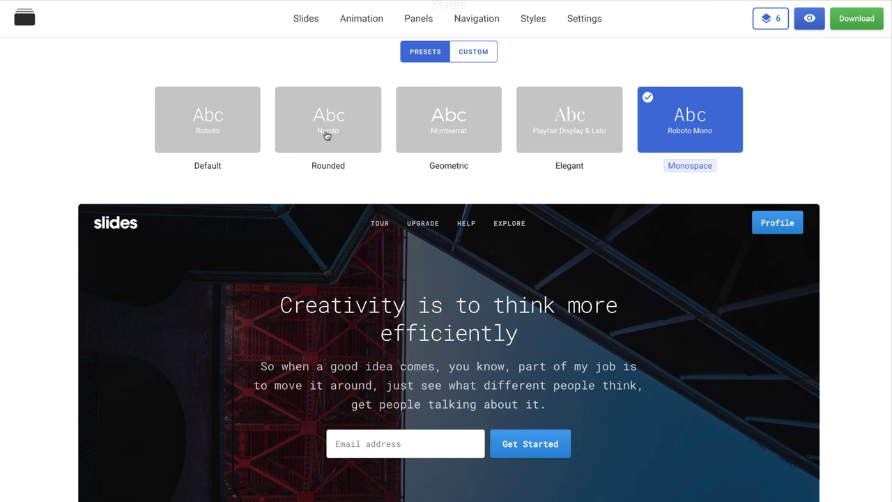
click(223, 136)
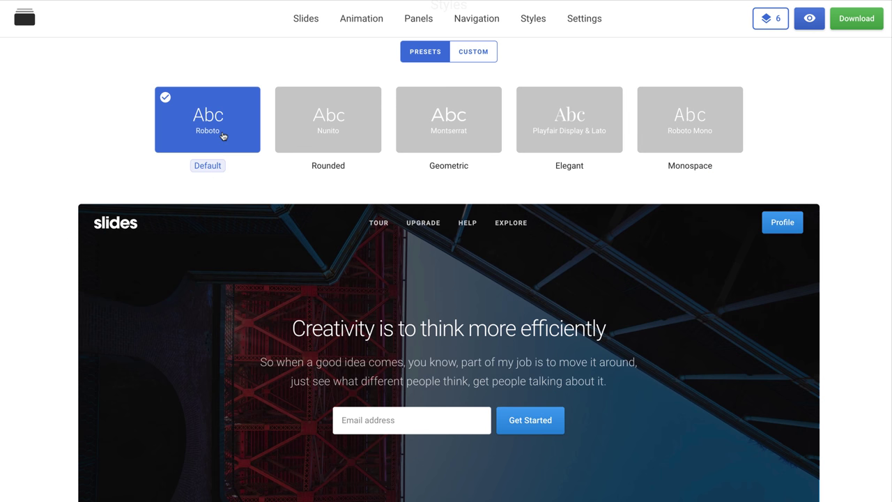
Step: Set custom fonts Abel base, Abhaya Libre titles, Abhaya Libre:800 buttons, and preview full screen
click(486, 56)
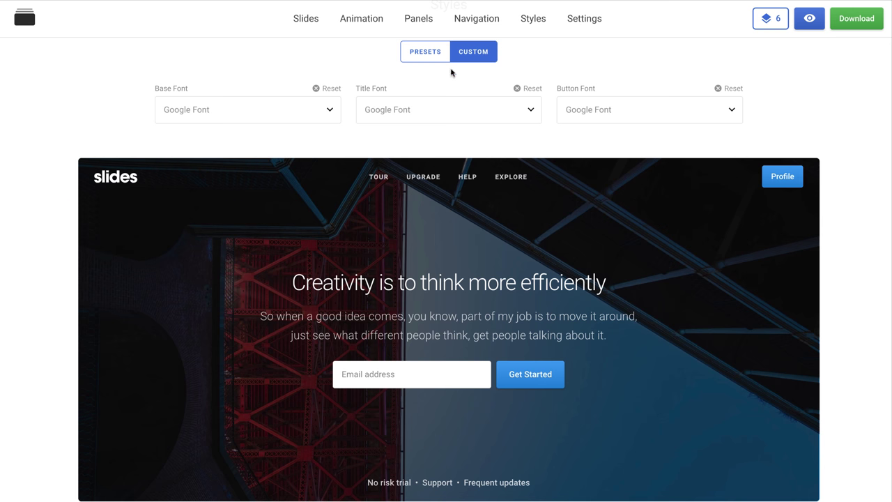
click(273, 113)
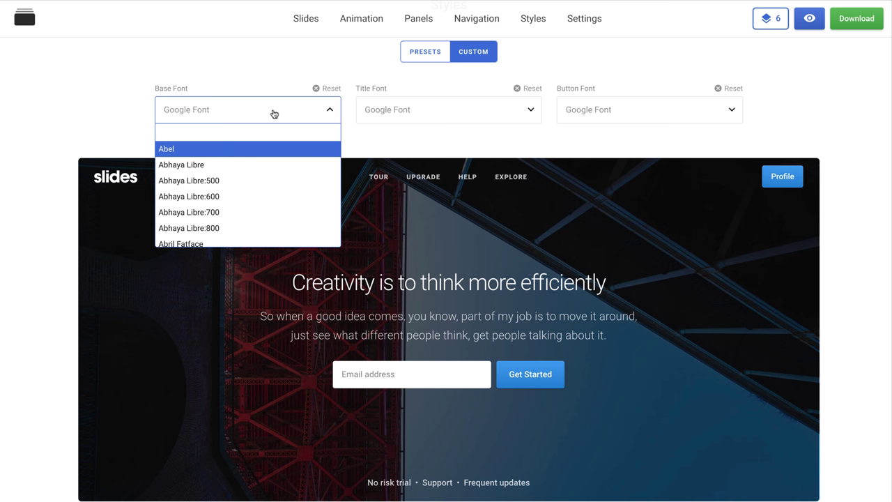
click(250, 149)
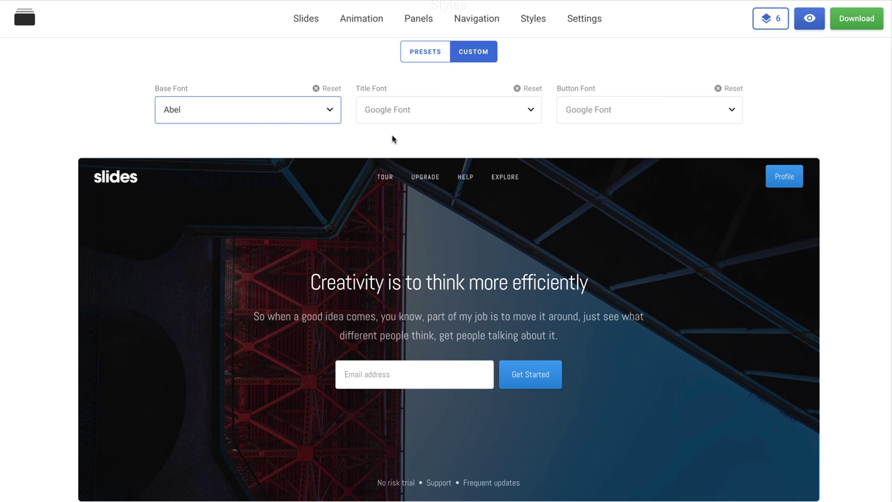
click(406, 117)
click(396, 164)
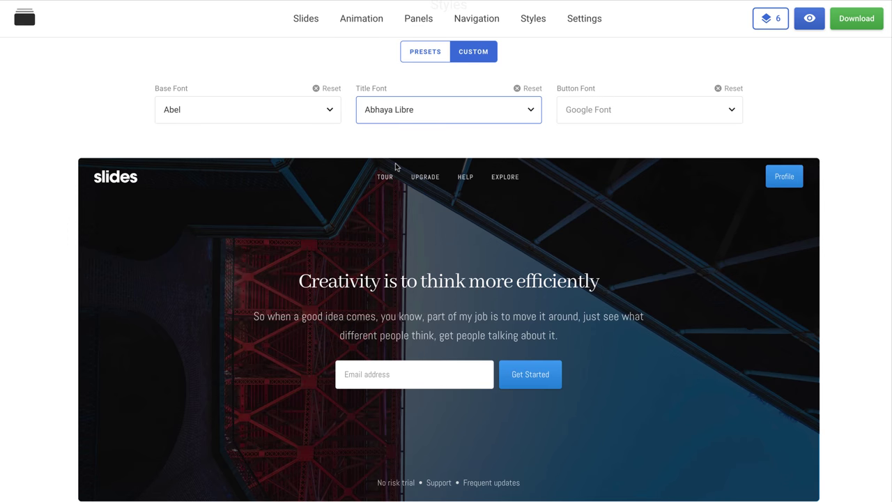
click(628, 114)
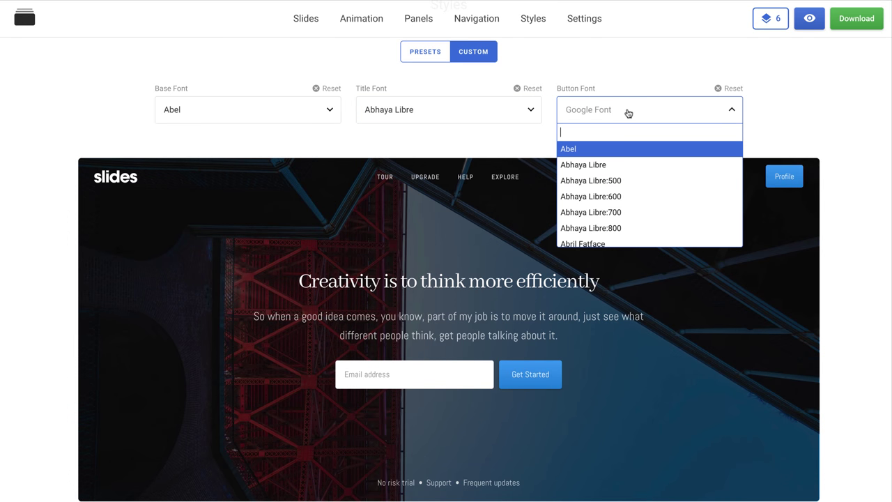
click(619, 227)
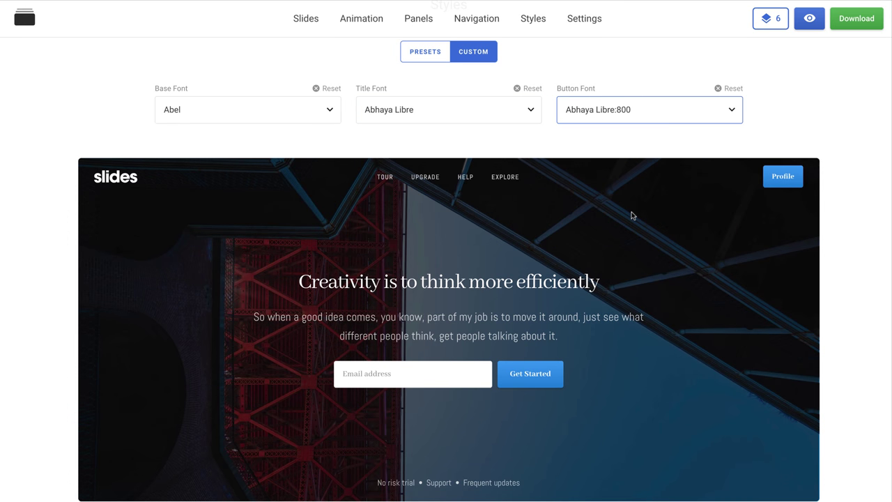
click(808, 18)
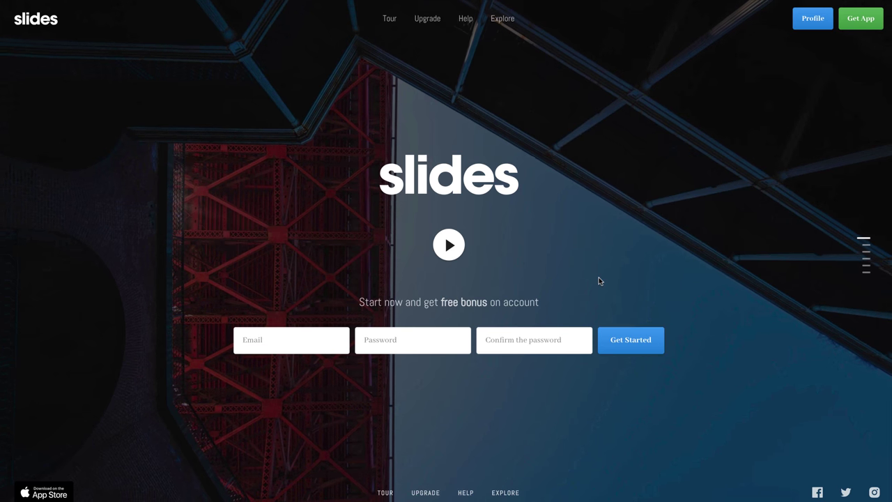
Step: Page through the preview past the Designers and quote slides to the palm-tree slide
scroll(732, 275, down, 1)
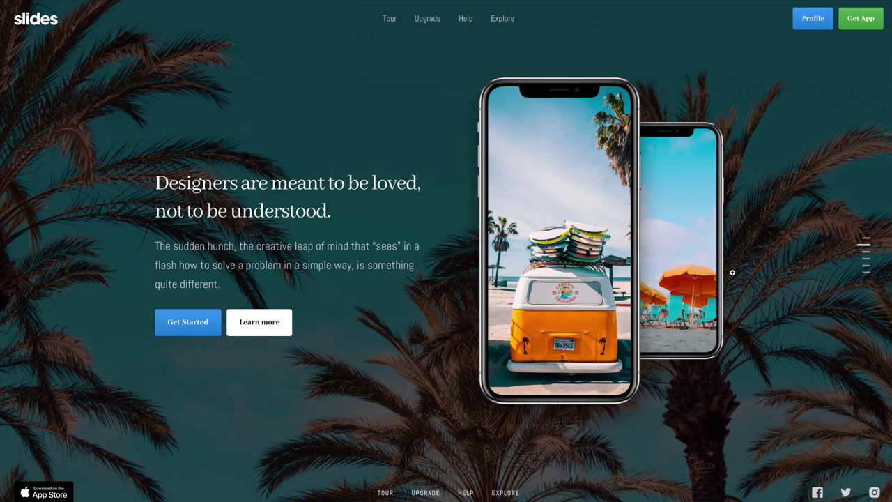
scroll(732, 272, down, 1)
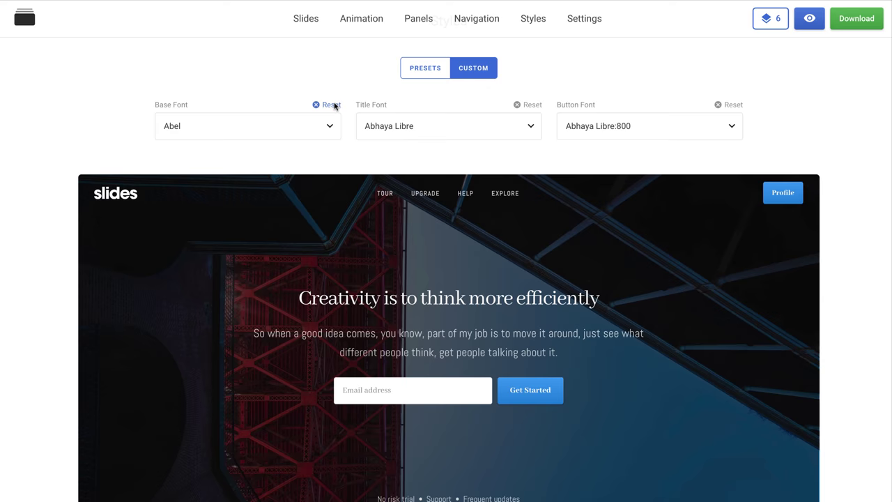
Step: Reset the custom base, title and button fonts and return to the font presets
click(329, 105)
click(517, 105)
click(732, 105)
click(429, 70)
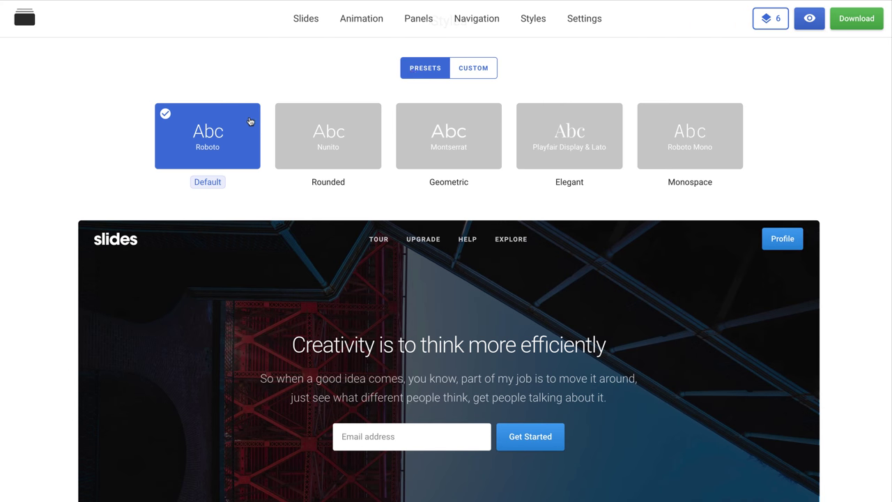
Step: Scroll down to Additional Settings and review what each option does
scroll(248, 122, down, 2)
scroll(442, 296, down, 3)
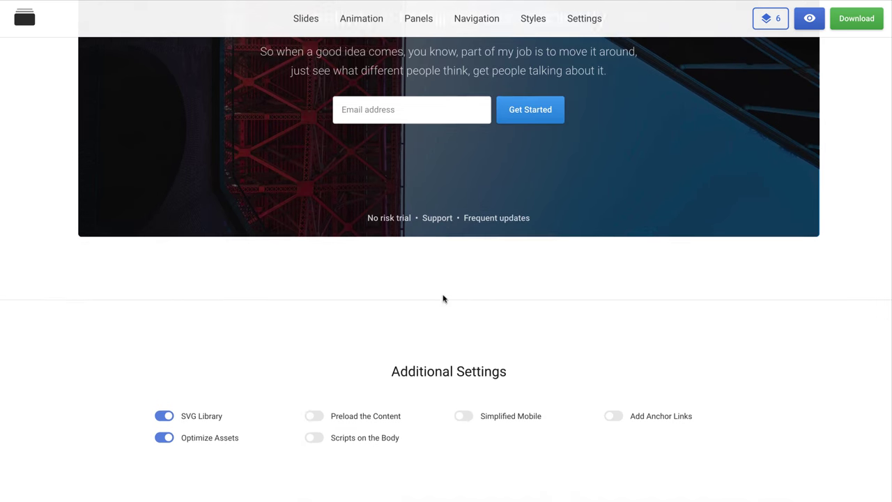
scroll(442, 298, down, 2)
mouse_move(196, 288)
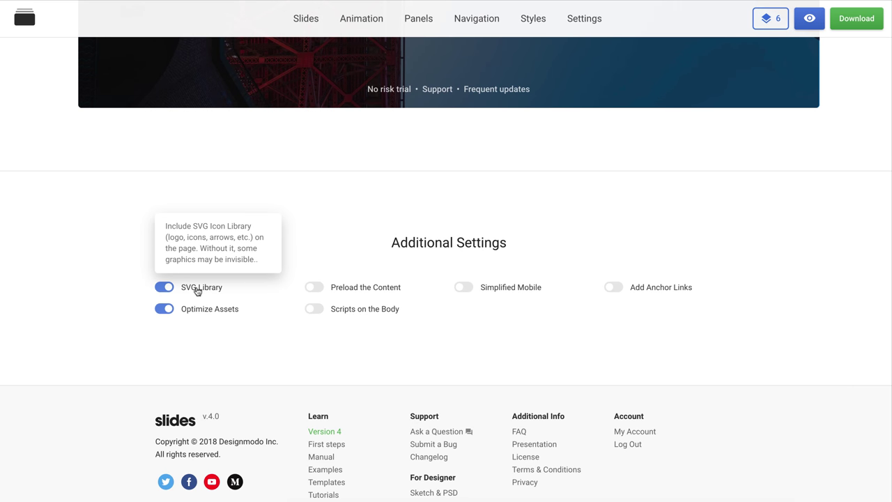
mouse_move(194, 309)
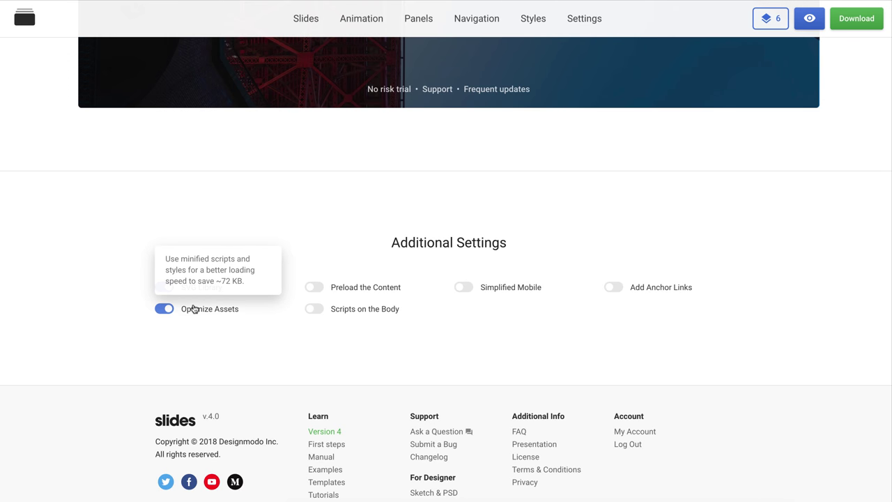
mouse_move(339, 317)
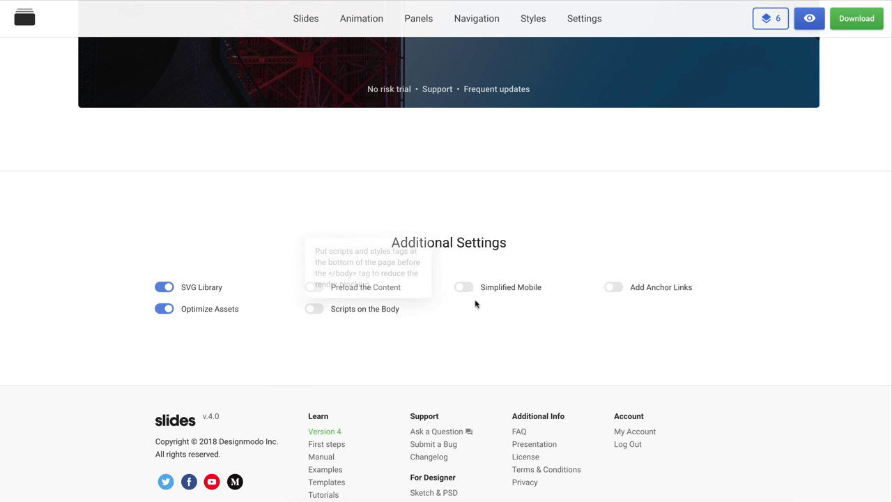
mouse_move(496, 294)
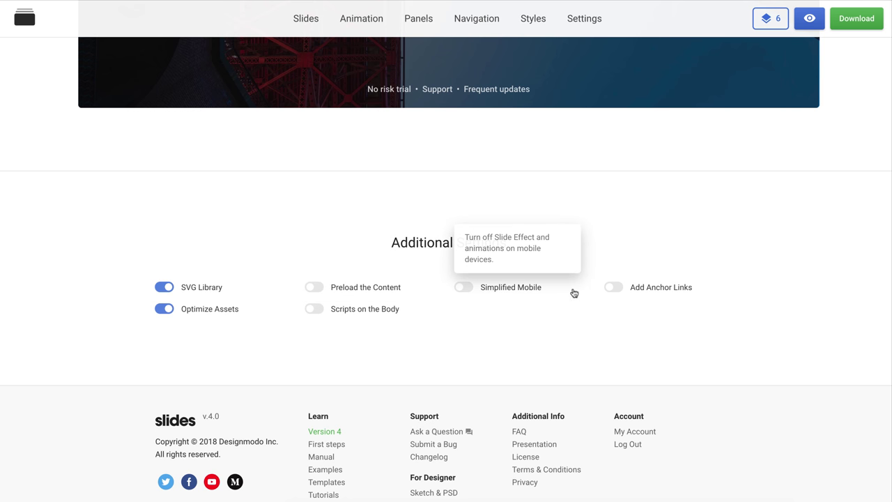
mouse_move(636, 291)
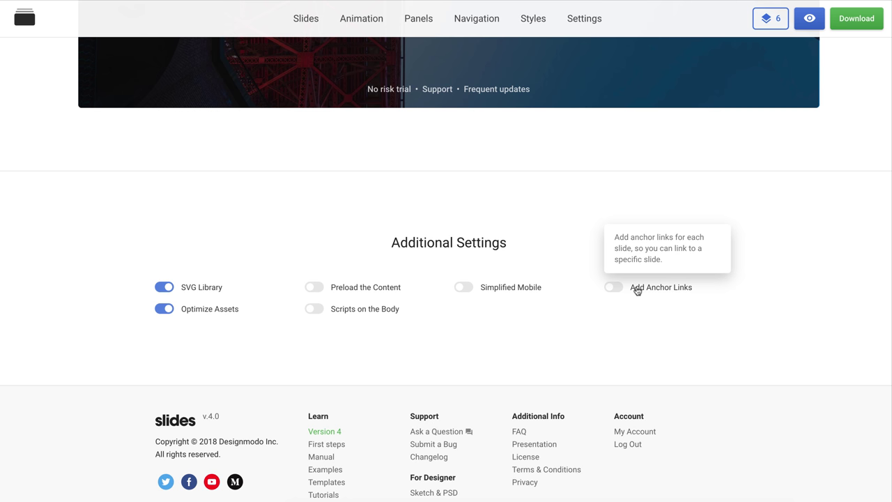
scroll(562, 324, down, 1)
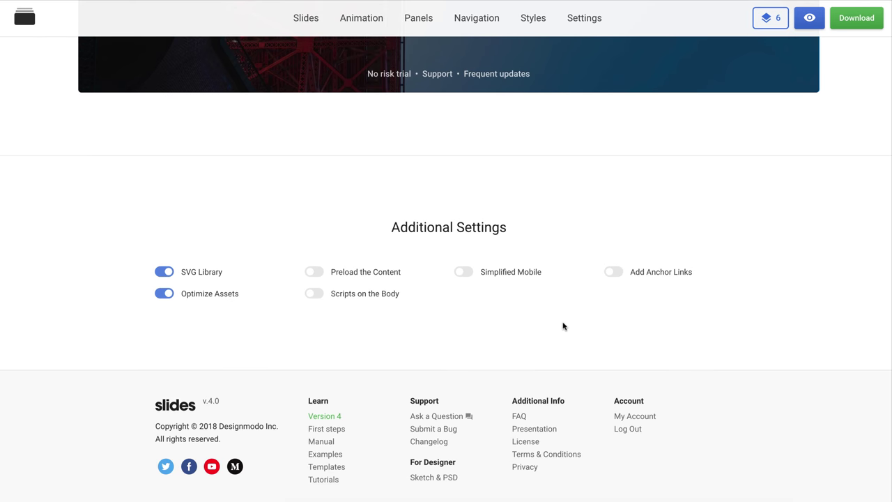
click(322, 442)
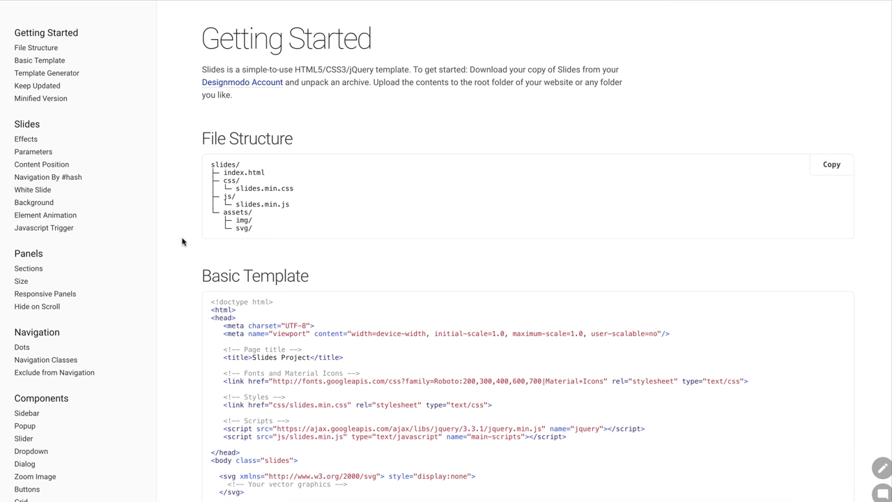
scroll(84, 112, down, 2)
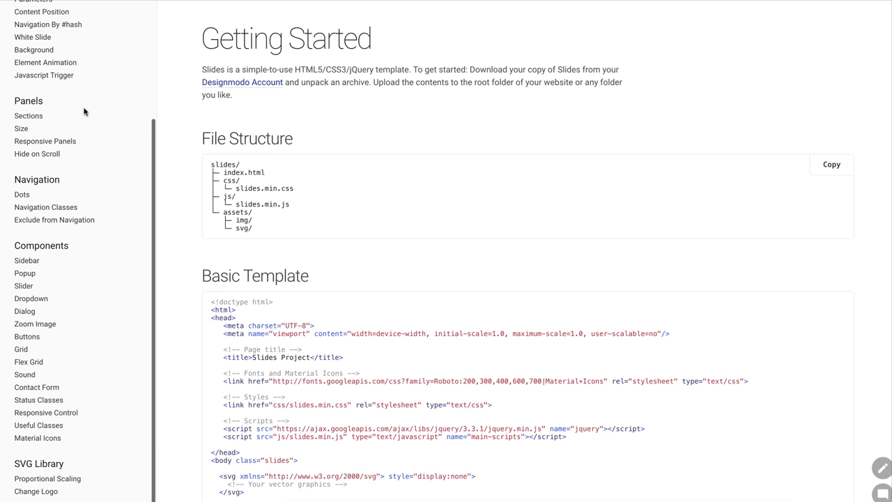
scroll(83, 111, up, 2)
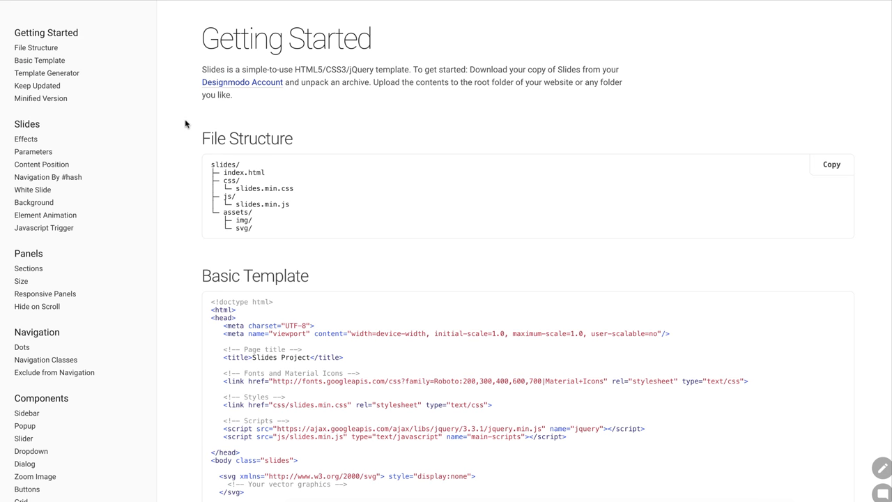
scroll(186, 123, down, 6)
scroll(186, 123, down, 8)
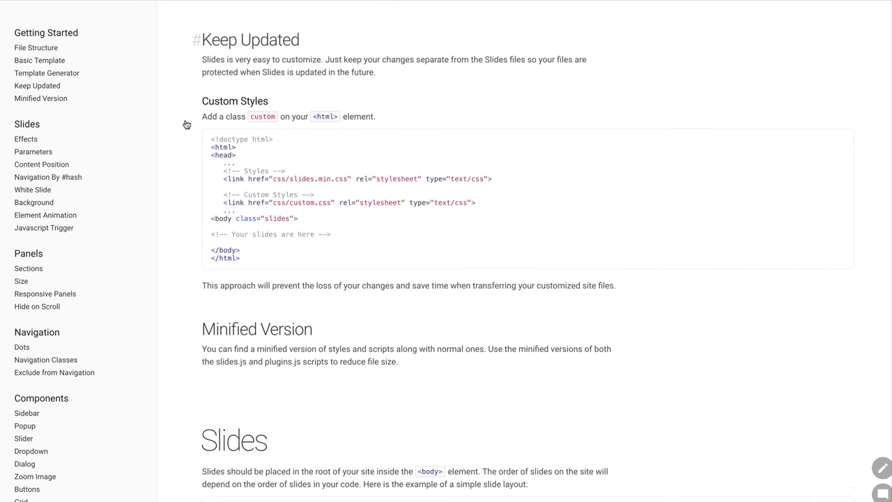
scroll(185, 124, down, 7)
scroll(123, 160, down, 2)
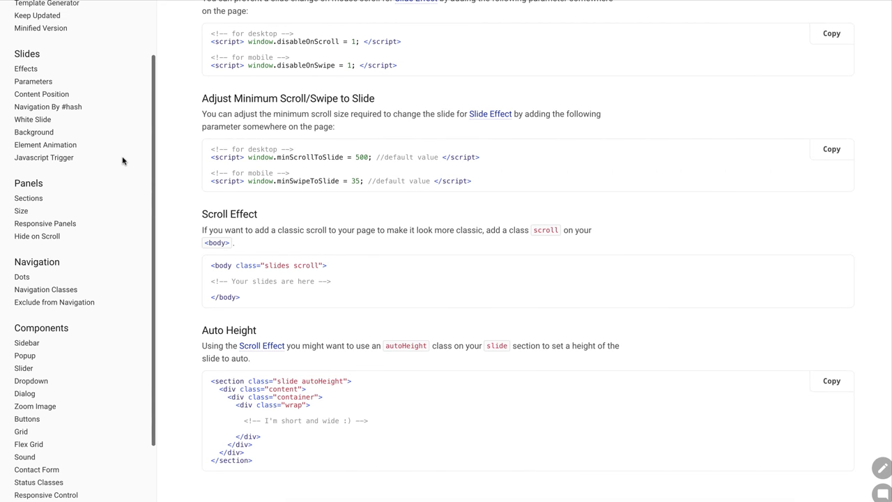
click(23, 333)
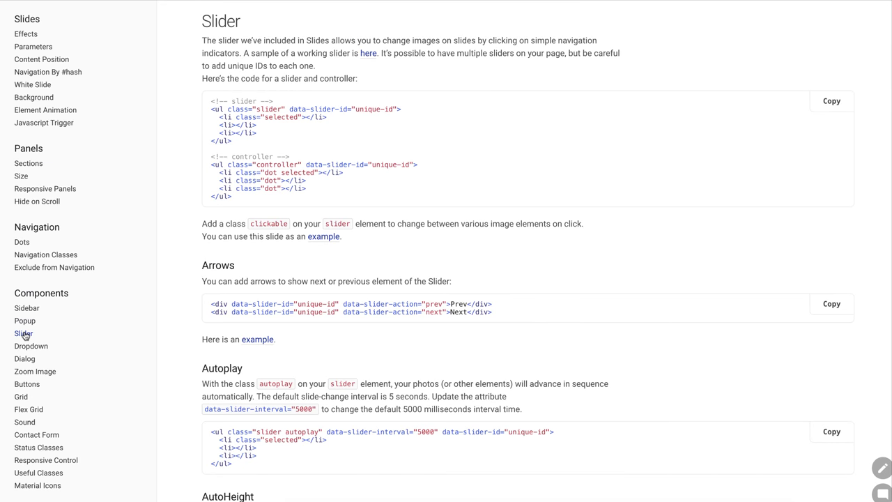
click(28, 384)
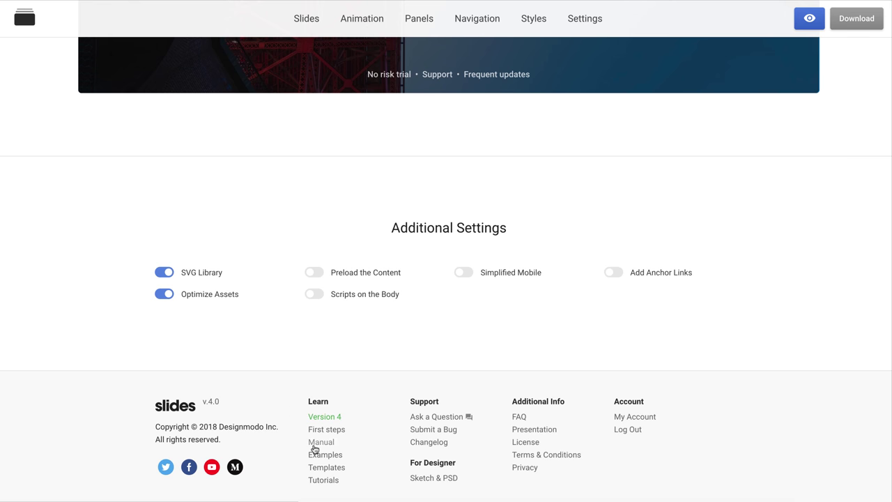
Step: Open the Examples list from the footer and scroll through the demos, Accordion to WebGL
click(317, 456)
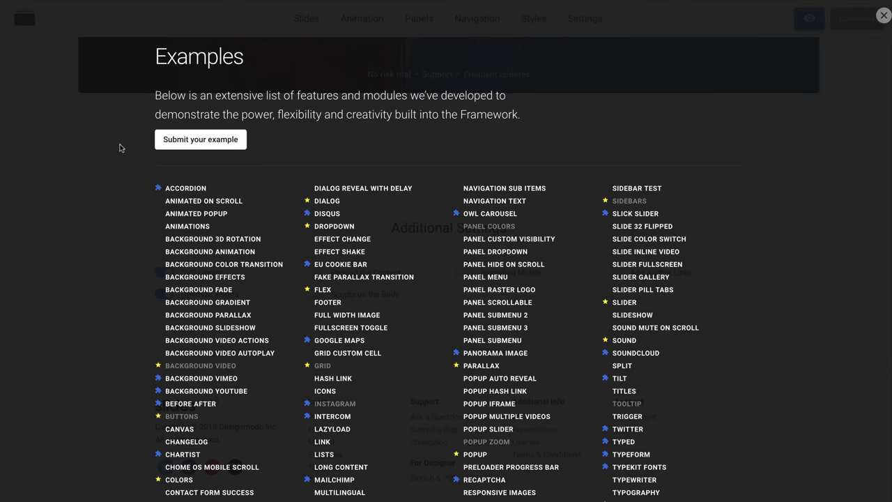
scroll(119, 148, down, 2)
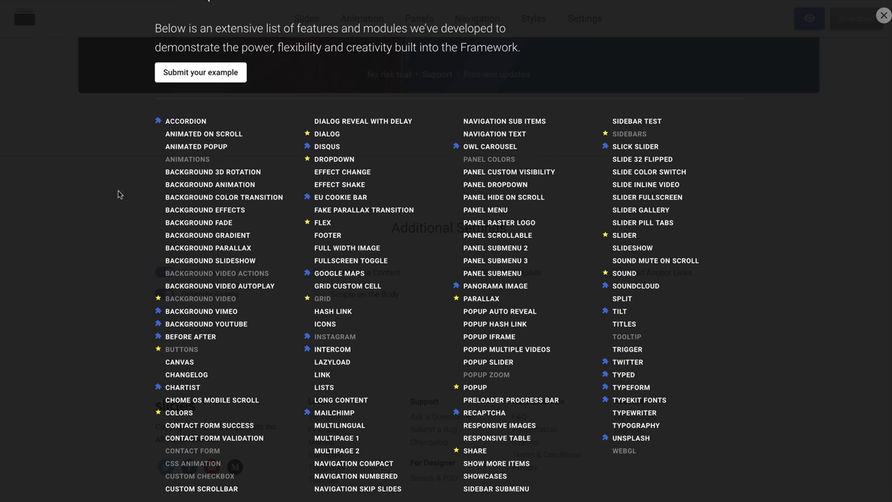
scroll(79, 245, down, 1)
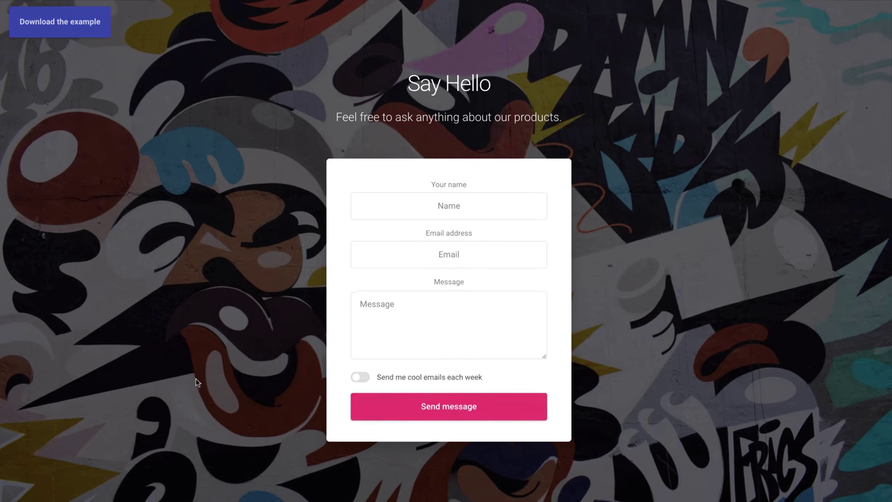
click(356, 376)
click(355, 377)
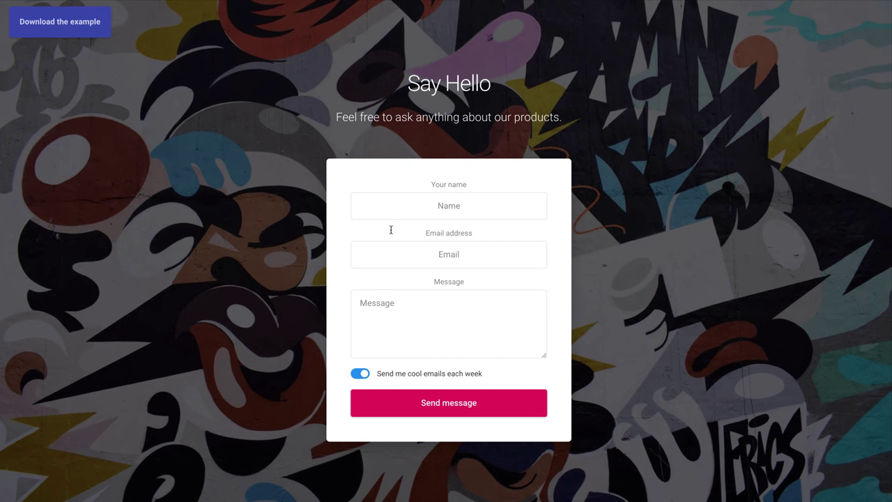
key(alt+Left)
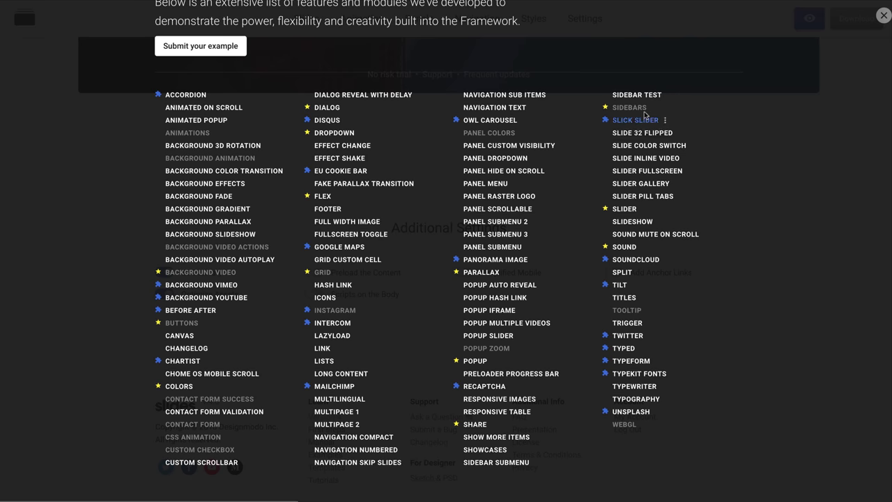
Step: In the Sidebars example, preview and close the small, big, bottom and animated sidebar variants
click(643, 110)
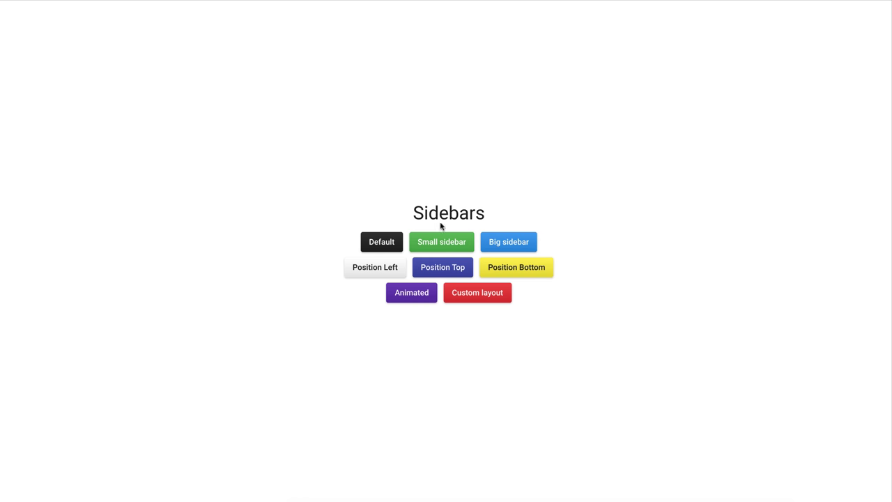
click(434, 241)
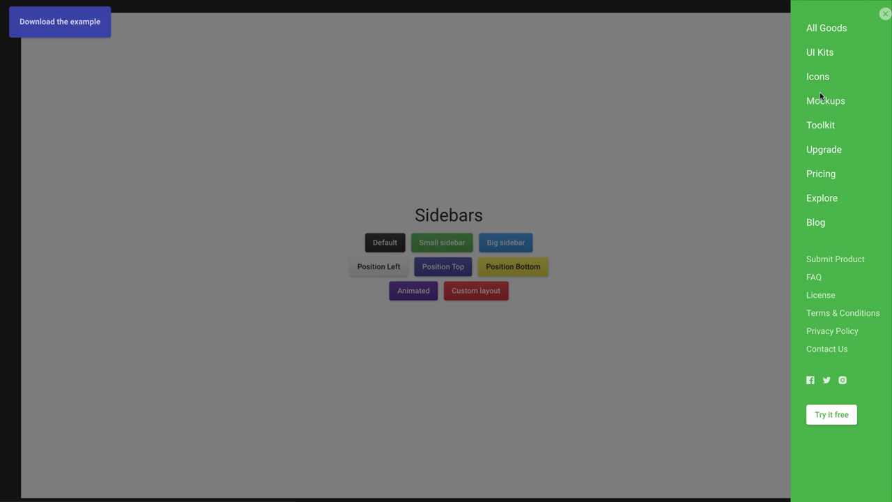
click(635, 332)
click(528, 246)
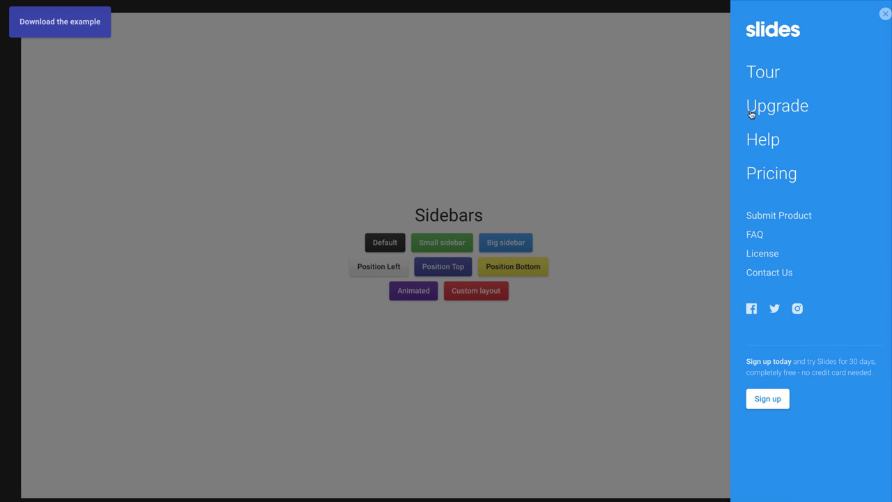
click(603, 323)
click(528, 268)
click(615, 397)
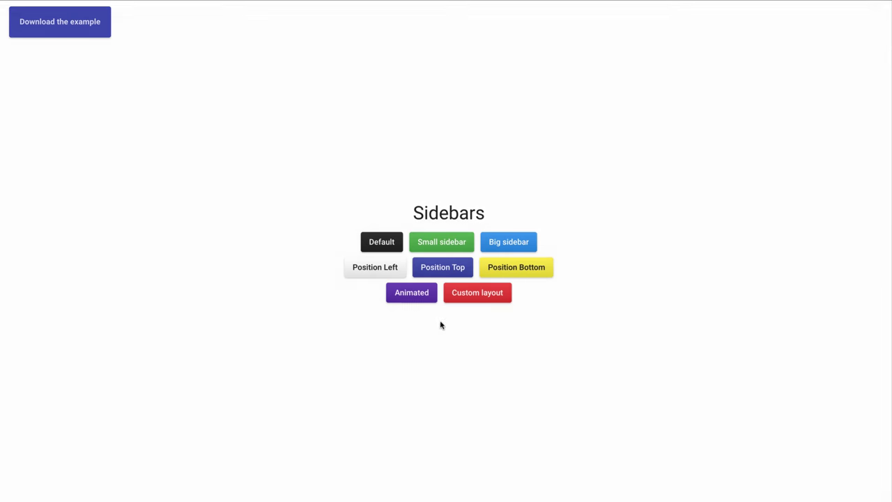
click(420, 296)
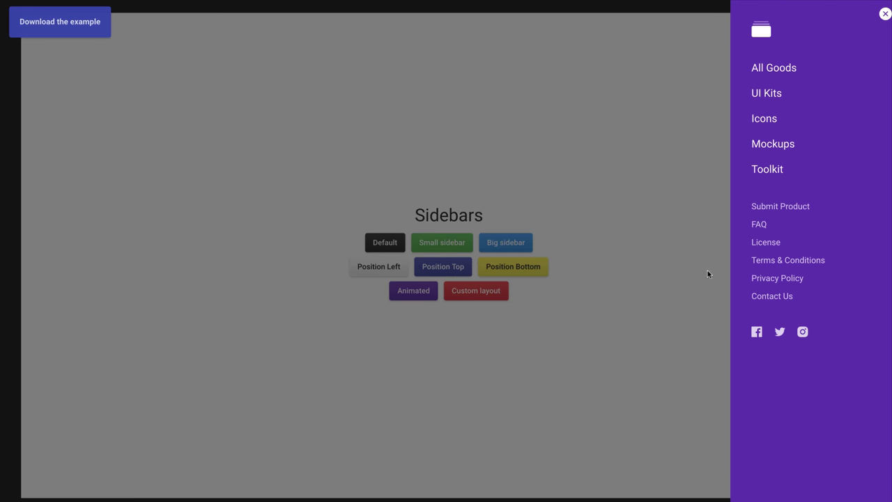
click(662, 193)
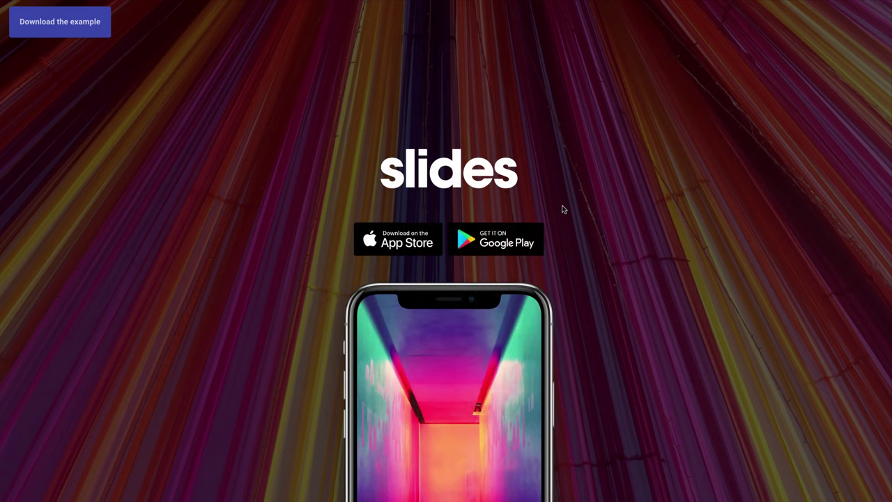
Step: Step the watch carousel to its third slide, then close the Examples list
scroll(564, 209, down, 1)
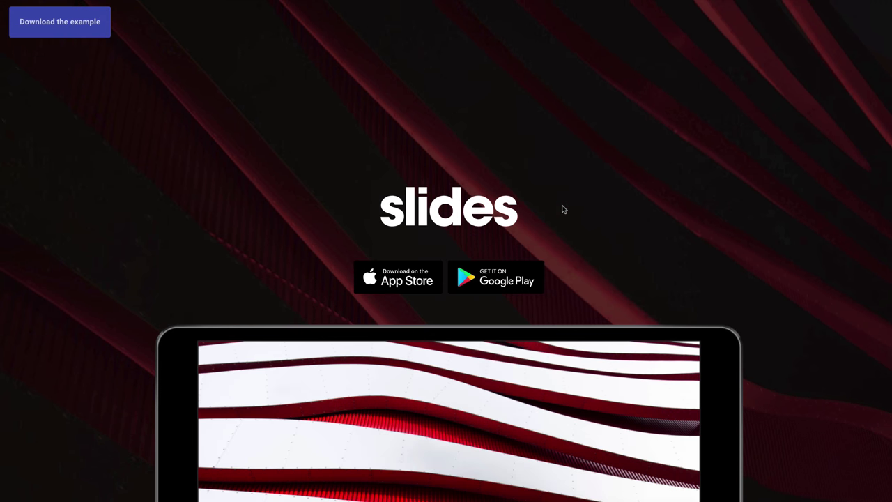
scroll(564, 209, down, 1)
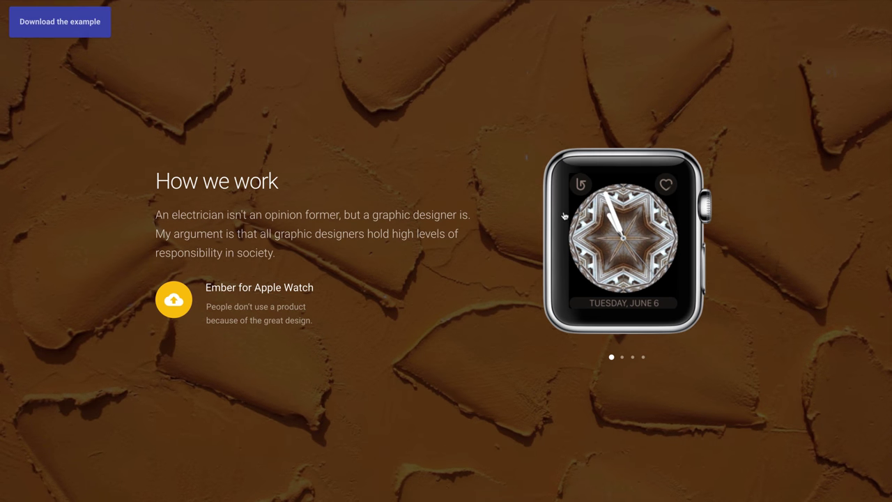
click(622, 357)
click(632, 357)
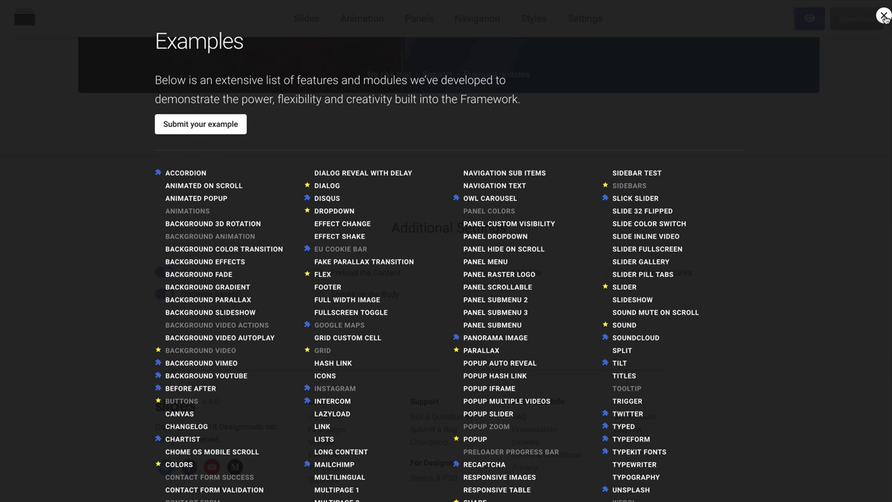
click(883, 15)
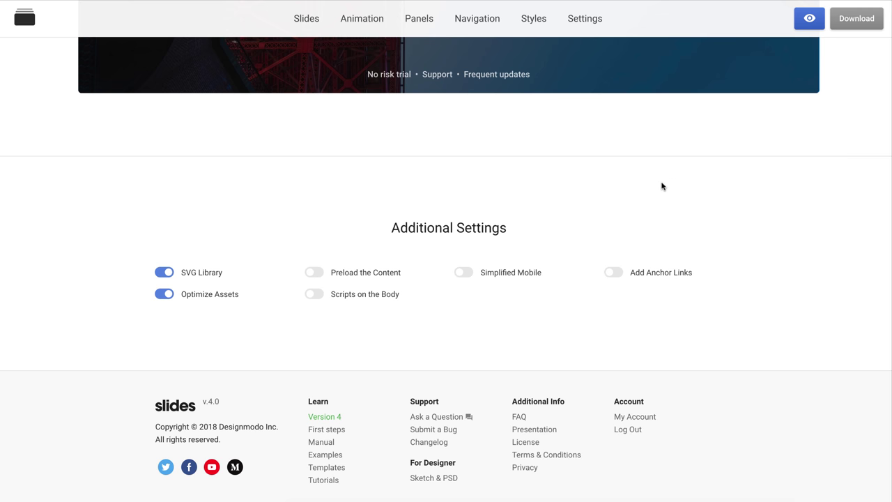
click(335, 468)
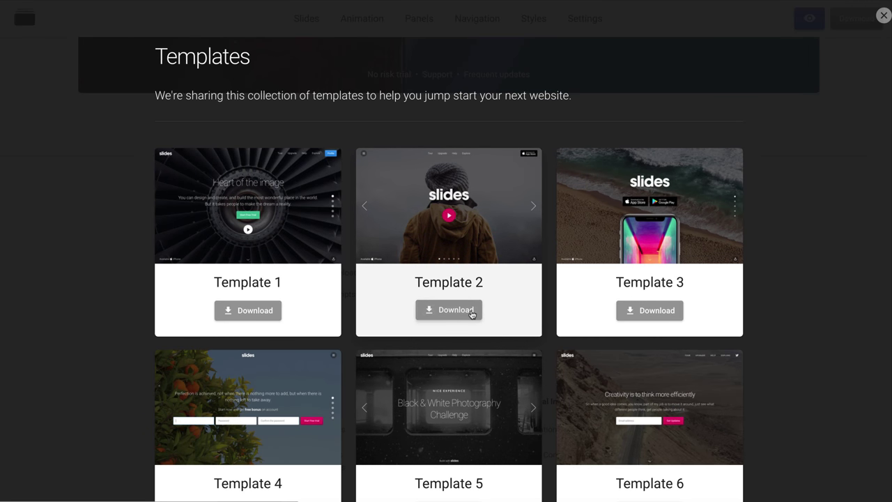
scroll(114, 301, down, 6)
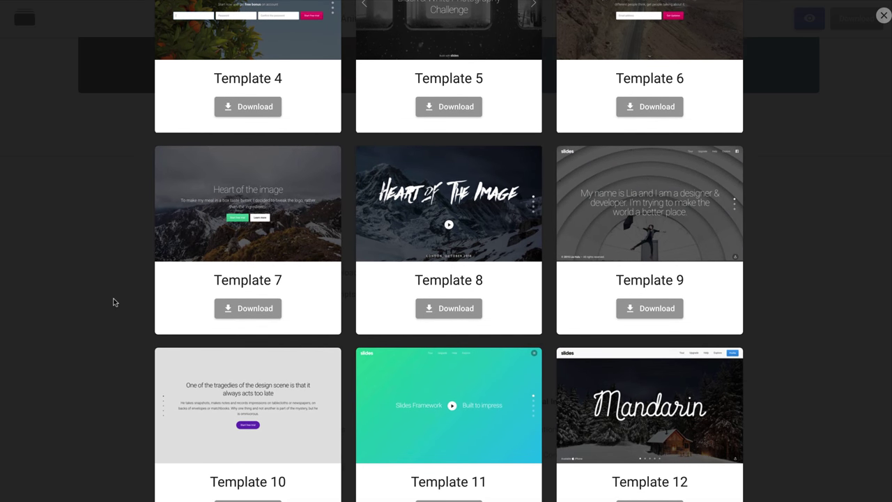
scroll(115, 301, down, 4)
scroll(114, 301, down, 1)
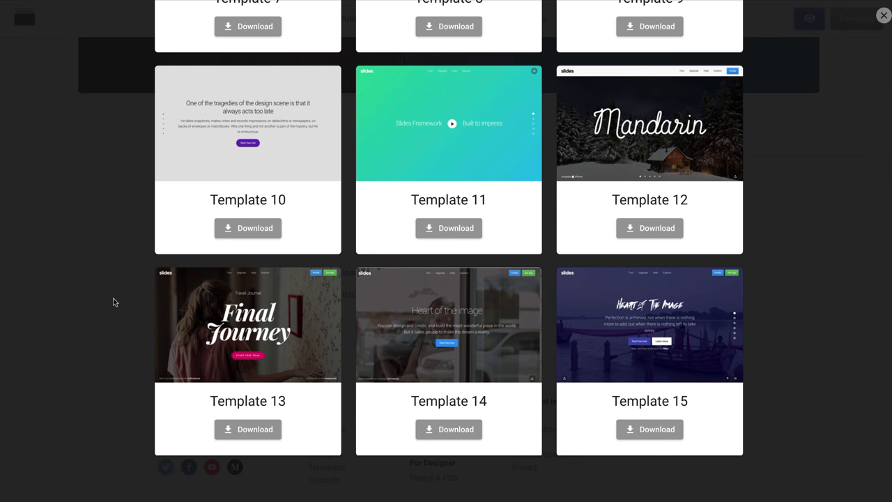
scroll(114, 302, up, 11)
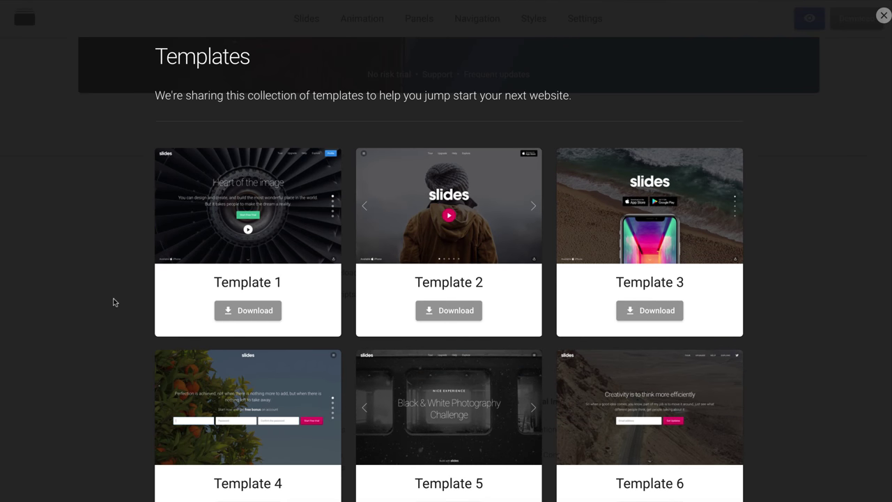
Step: Close the Templates collection and scroll back up to the Slide 01–08 thumbnails
click(881, 15)
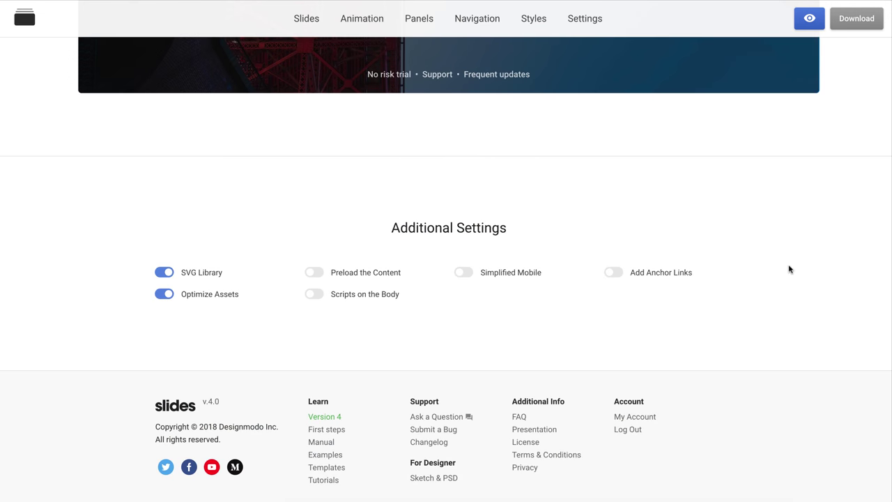
scroll(790, 269, up, 20)
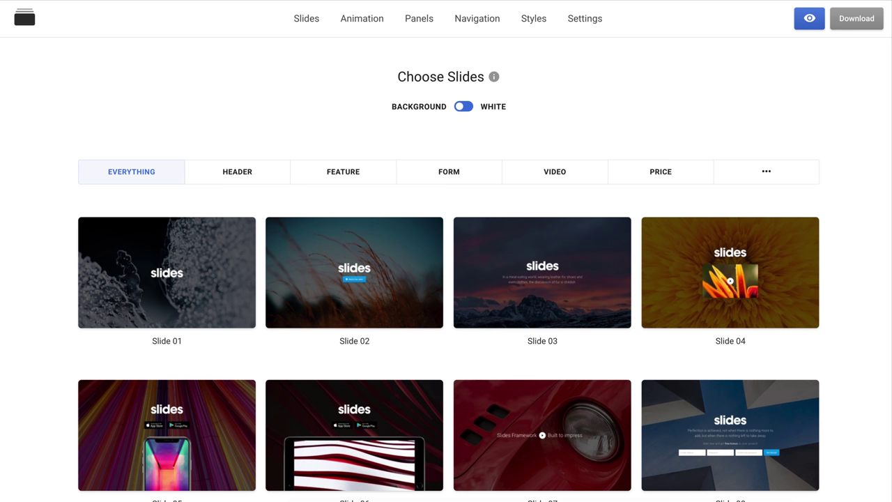